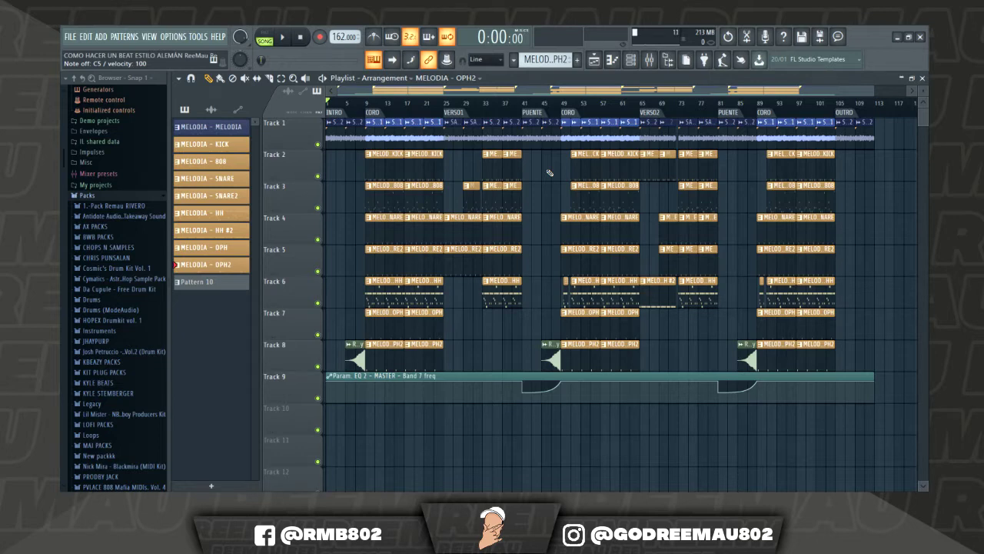
Show the channel rack and make MELODIA - MELODIA the active pattern.
click(631, 59)
scroll(547, 61, down, 4)
scroll(547, 62, up, 4)
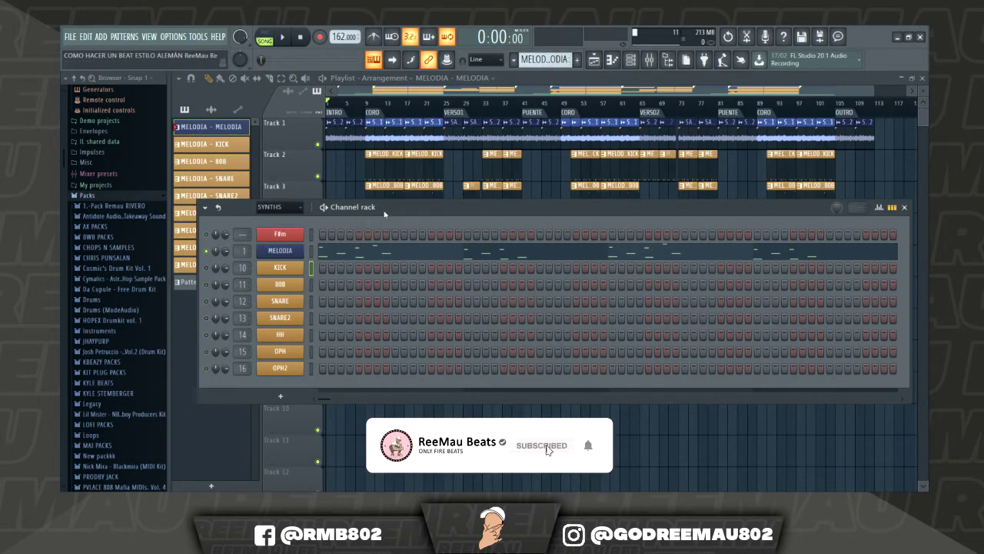
Bypass the effects on the MELODIA mixer track and play the MELODIA - MELODIA pattern in pattern mode.
click(649, 60)
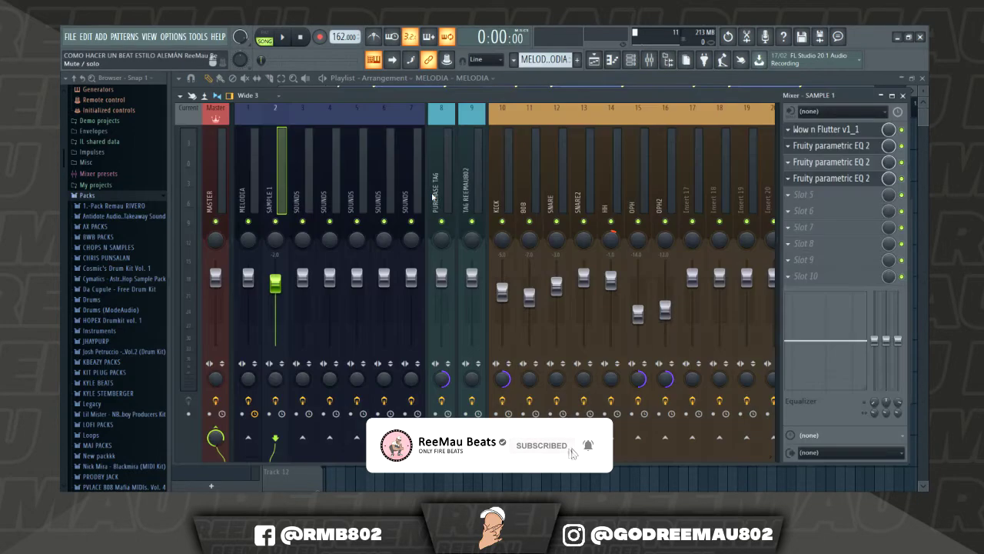
click(248, 198)
click(249, 402)
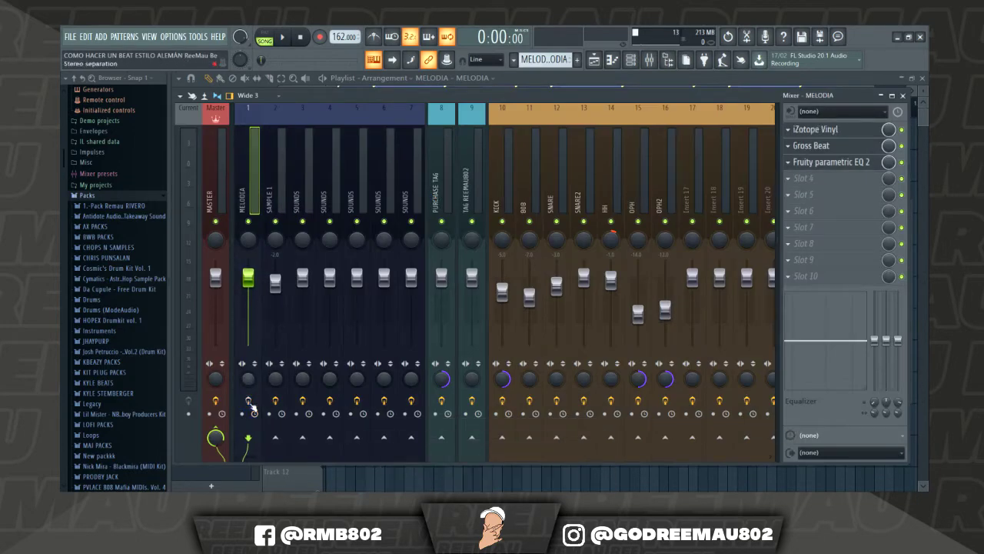
click(630, 59)
mouse_move(430, 207)
mouse_down()
mouse_move(417, 203)
mouse_move(442, 193)
mouse_up()
click(267, 38)
key(space)
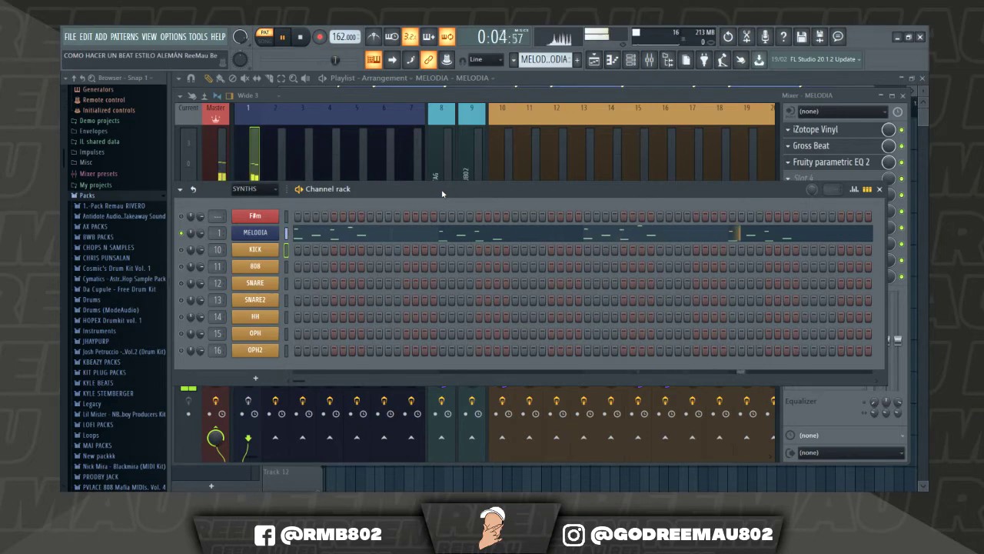
key(space)
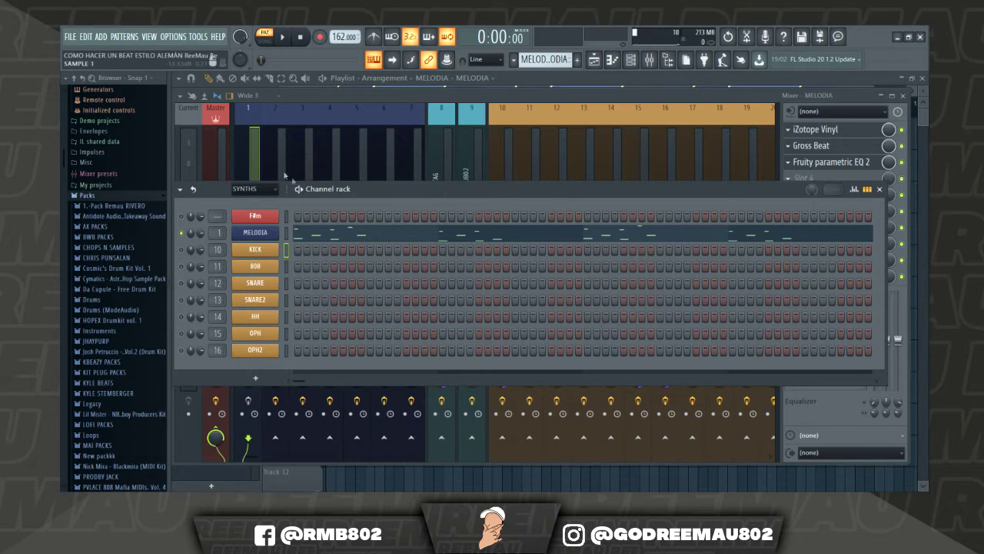
Re-enable the MELODIA mixer track's effects and open iZotope Vinyl to examine its settings.
click(250, 154)
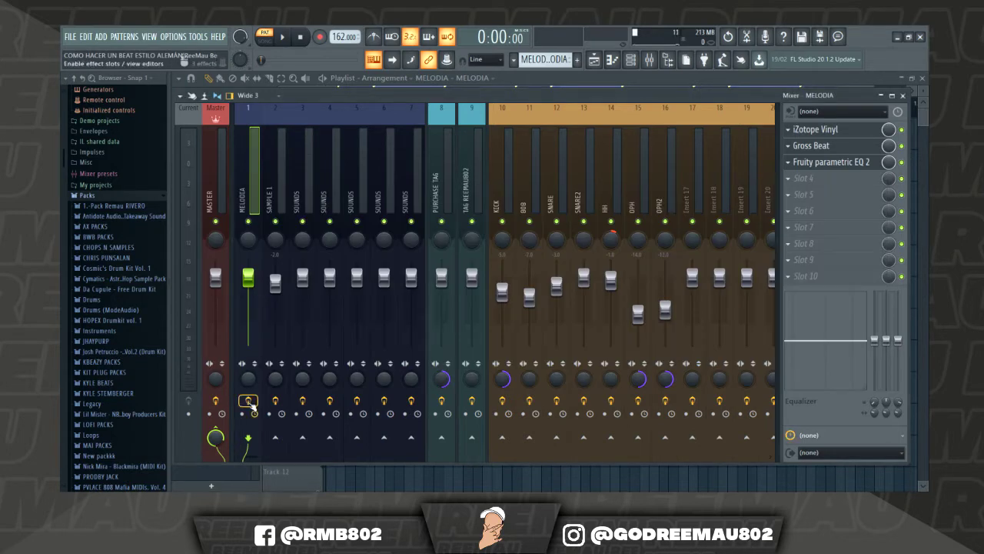
click(834, 132)
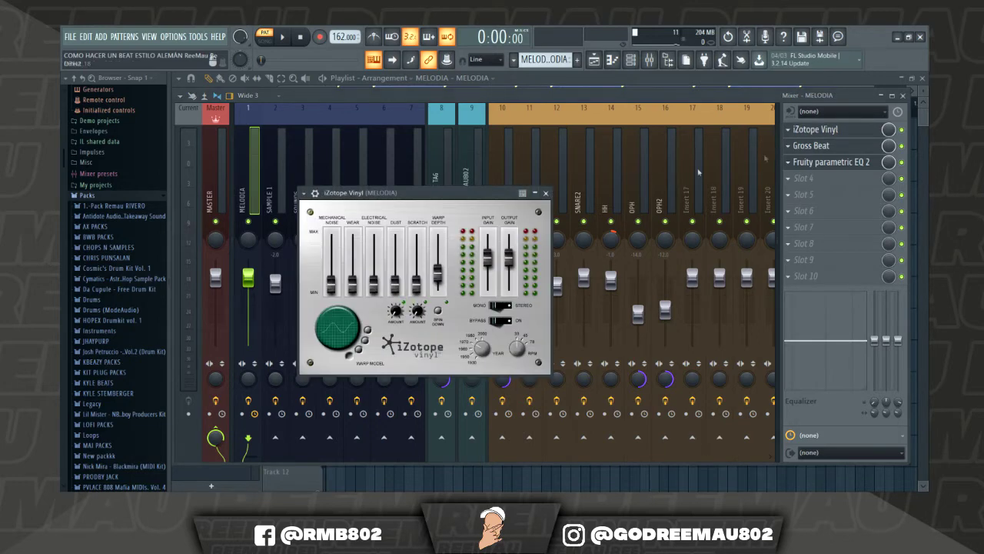
drag(456, 194, 460, 180)
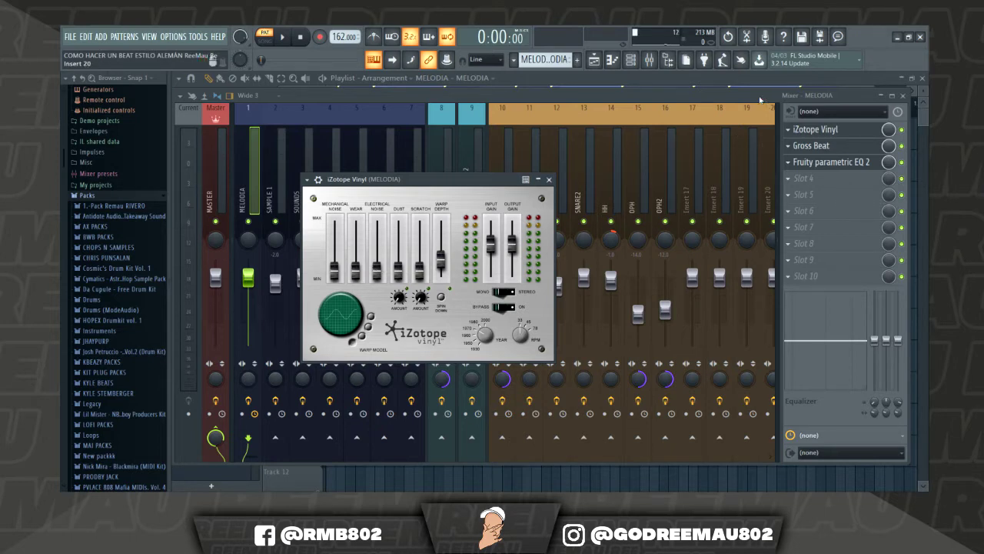
Open Gross Beat on the MELODIA mixer track to examine its time preset and envelope.
click(836, 150)
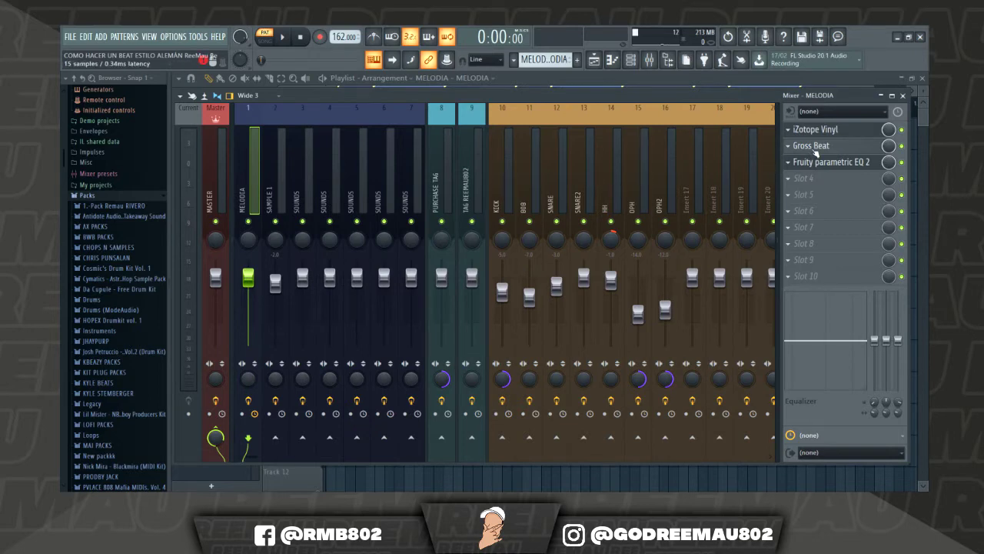
click(817, 153)
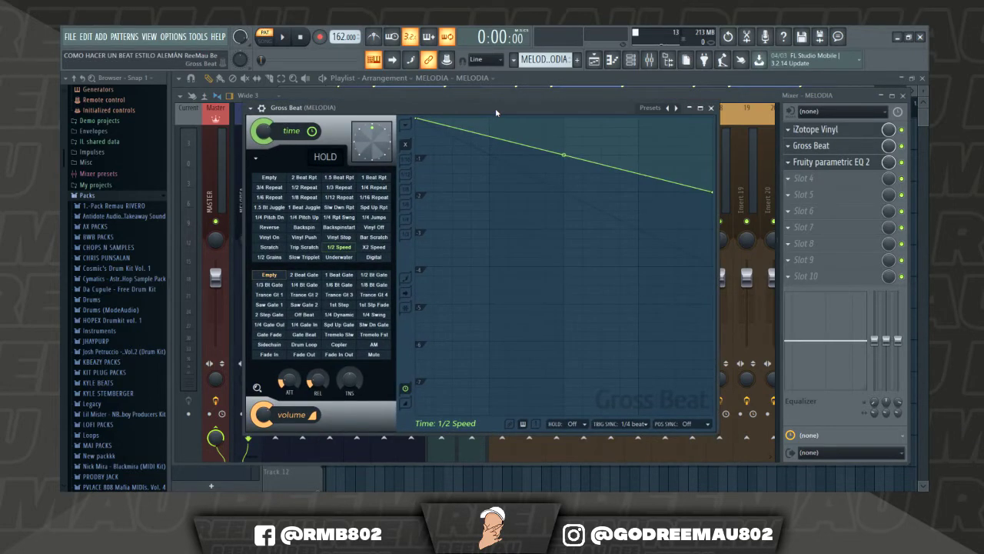
drag(496, 112, 498, 139)
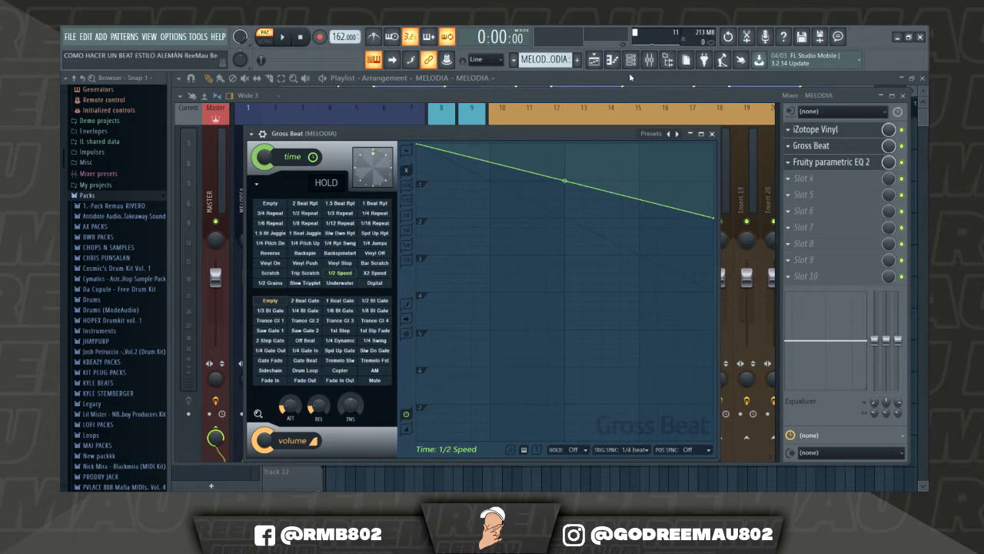
Examine the MELODIA track's Fruity parametric EQ 2 curve, and play the melody pattern with its effects enabled.
click(746, 98)
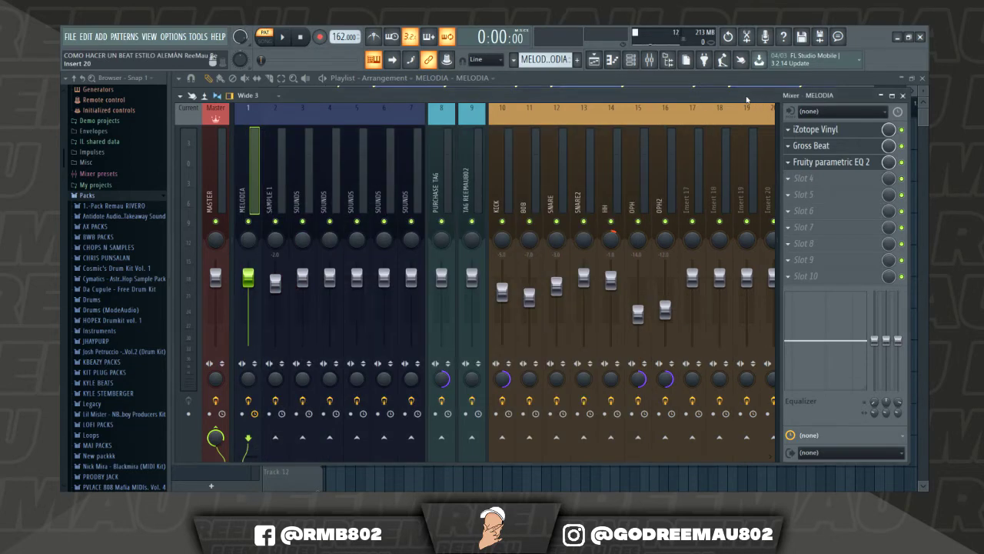
click(826, 163)
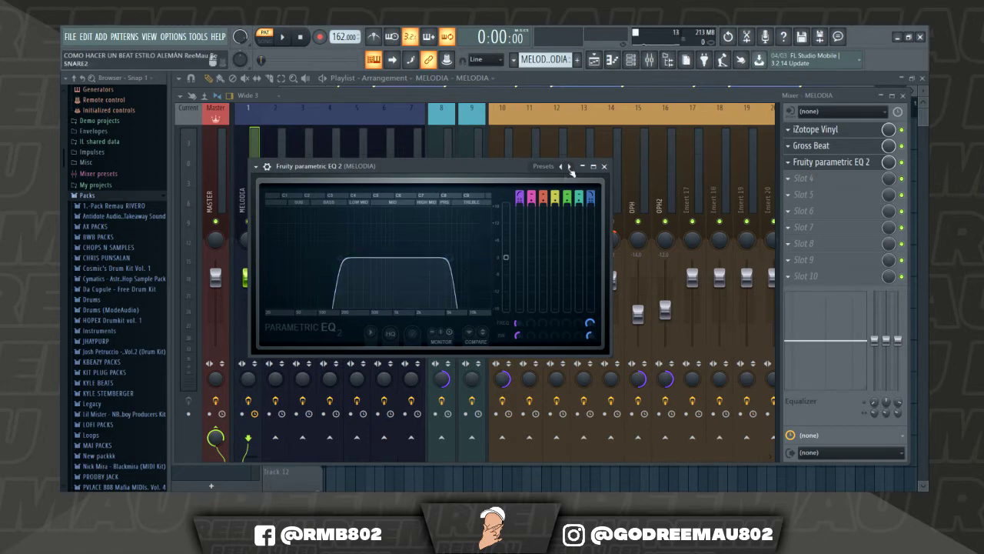
click(631, 62)
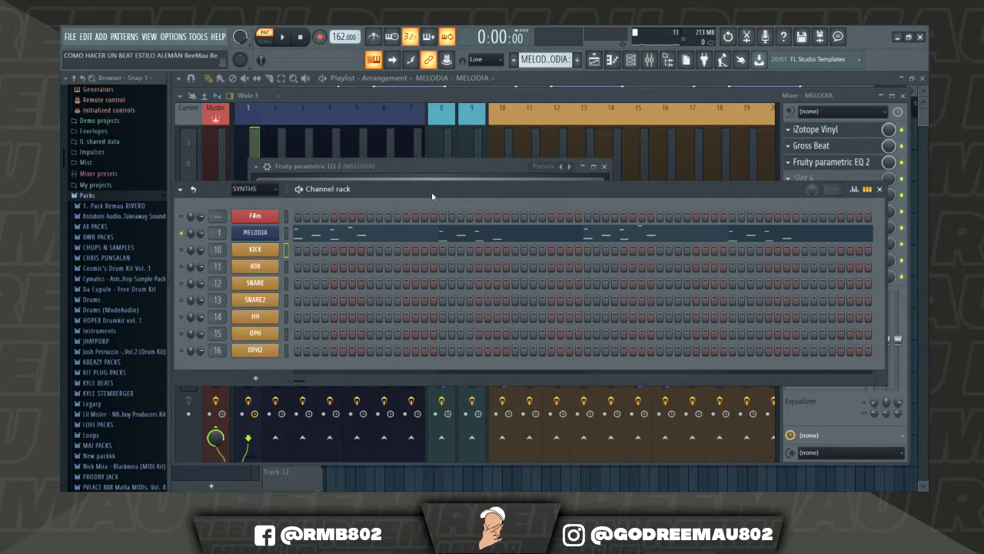
key(space)
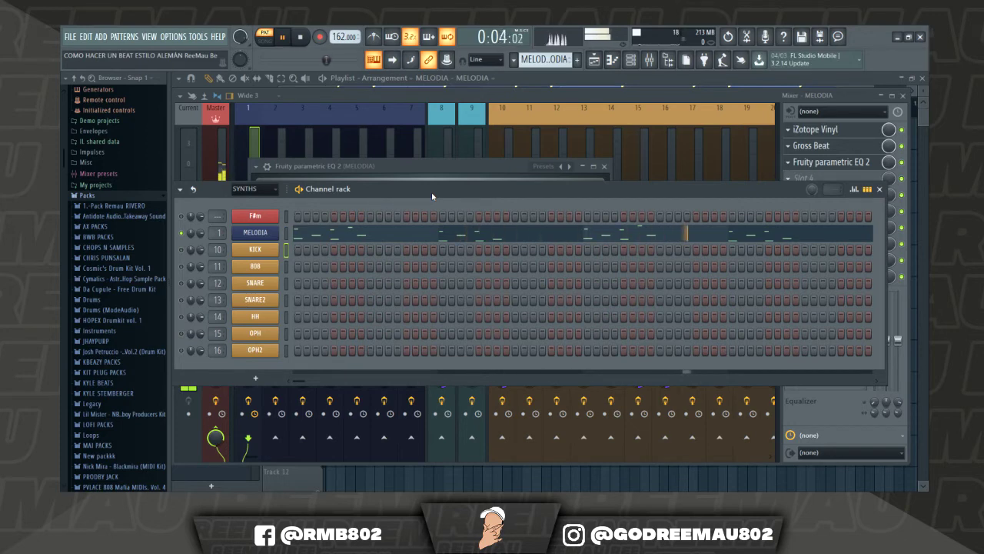
key(space)
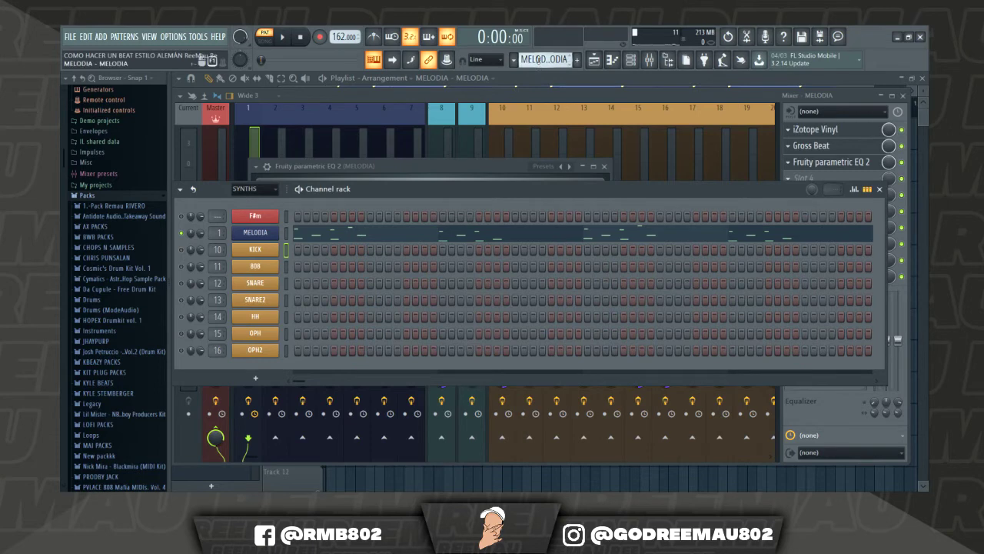
Switch to Pattern 10, open the MELODIA channel's notes in the piano roll and play them back.
key(KP_Add)
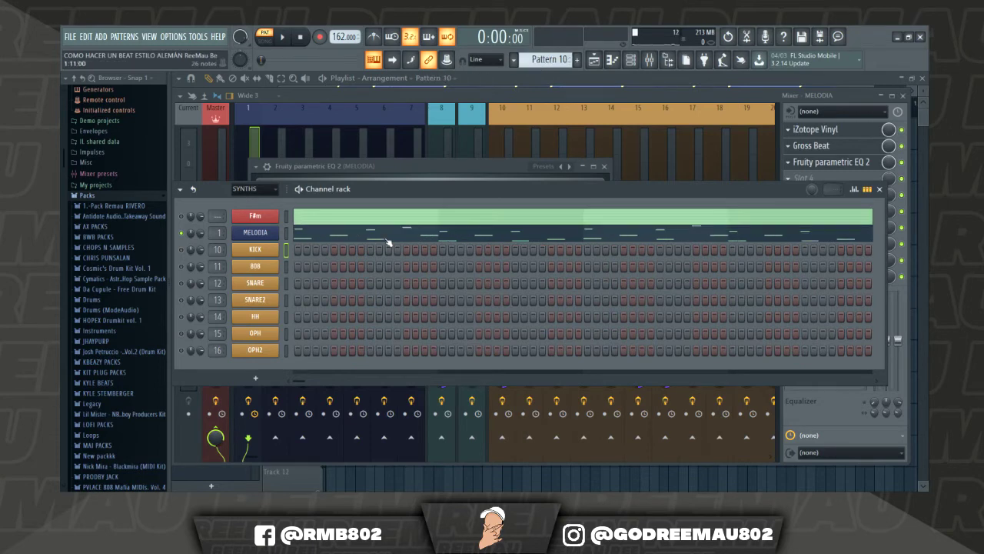
click(356, 236)
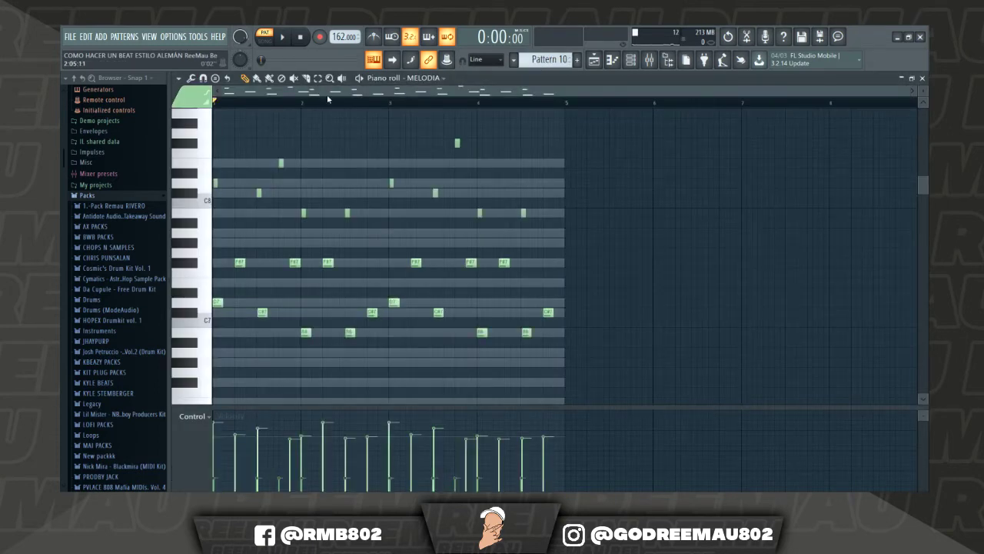
scroll(367, 141, down, 3)
scroll(400, 153, up, 3)
key(space)
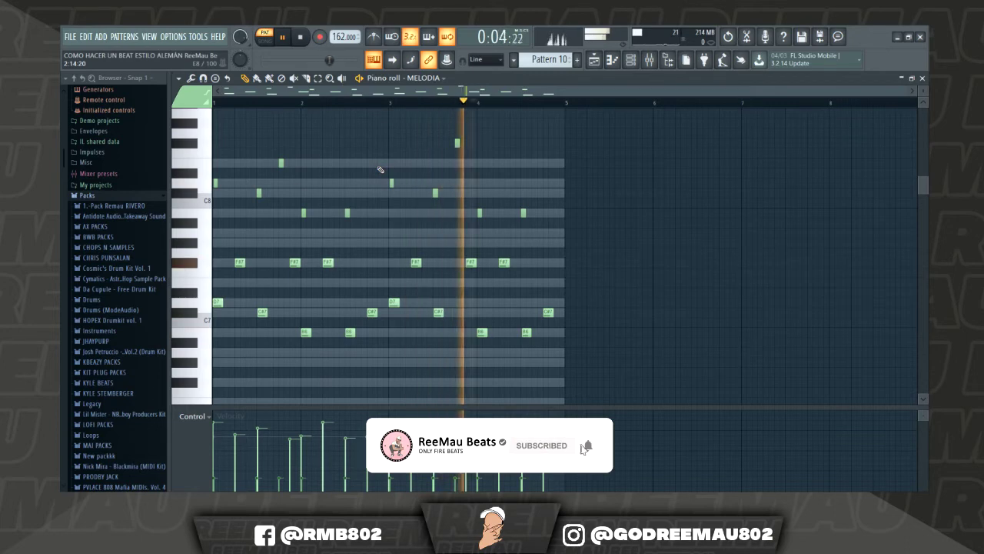
key(space)
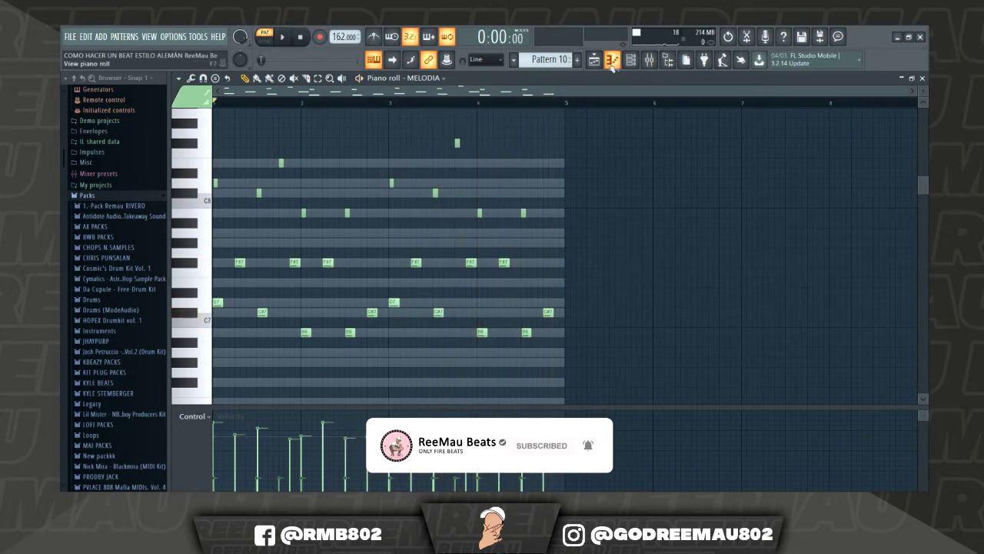
Return to the playlist and examine the arrangement from the INTRO through the first CORO and VERSO1.
key(F6)
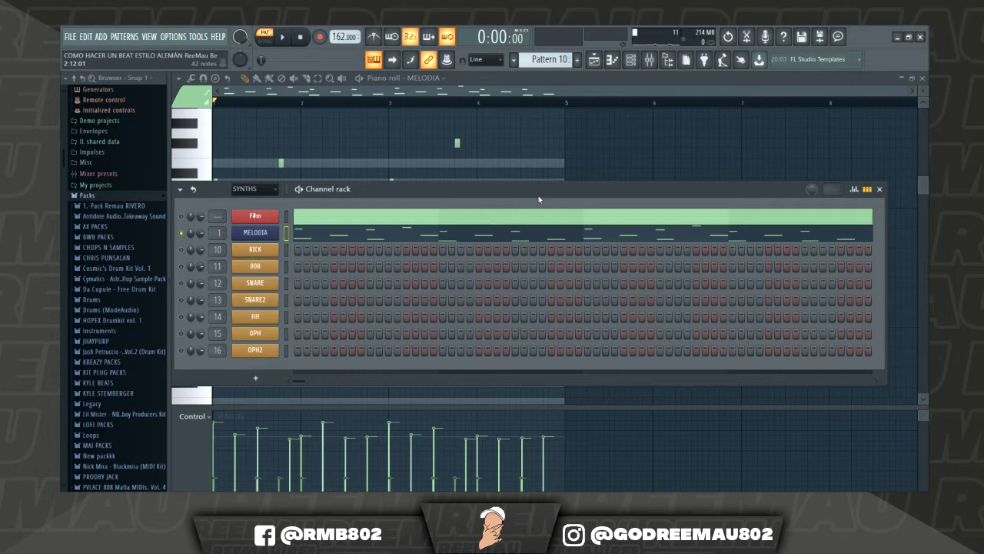
click(594, 59)
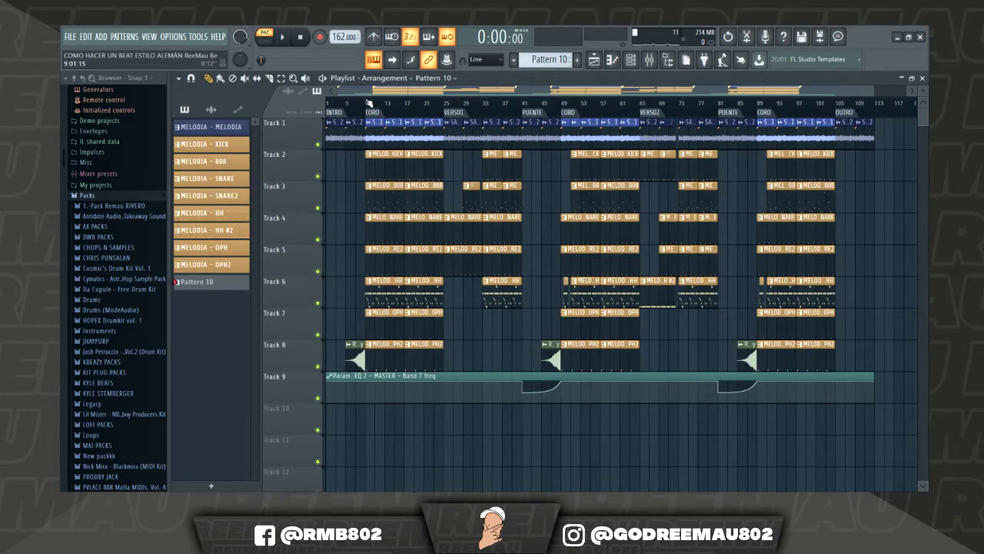
scroll(369, 103, up, 5)
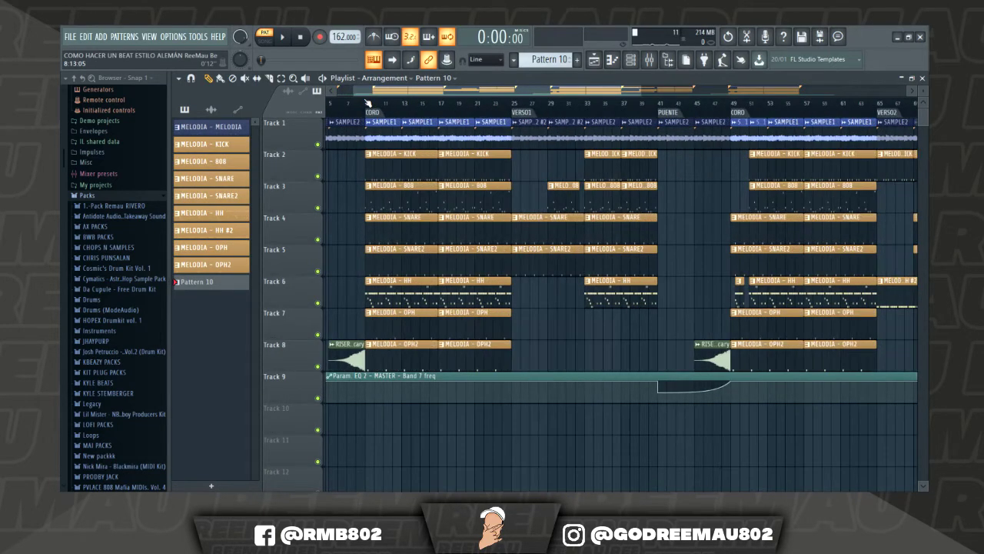
drag(399, 90, 371, 91)
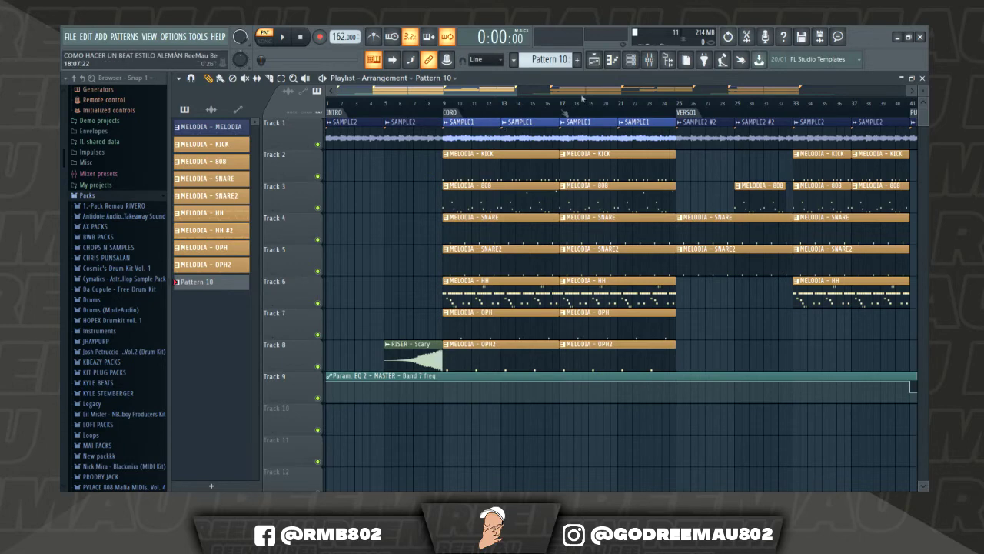
Mute the MELODIA channel, enable all the other channels in the channel rack, and return to the playlist.
click(624, 67)
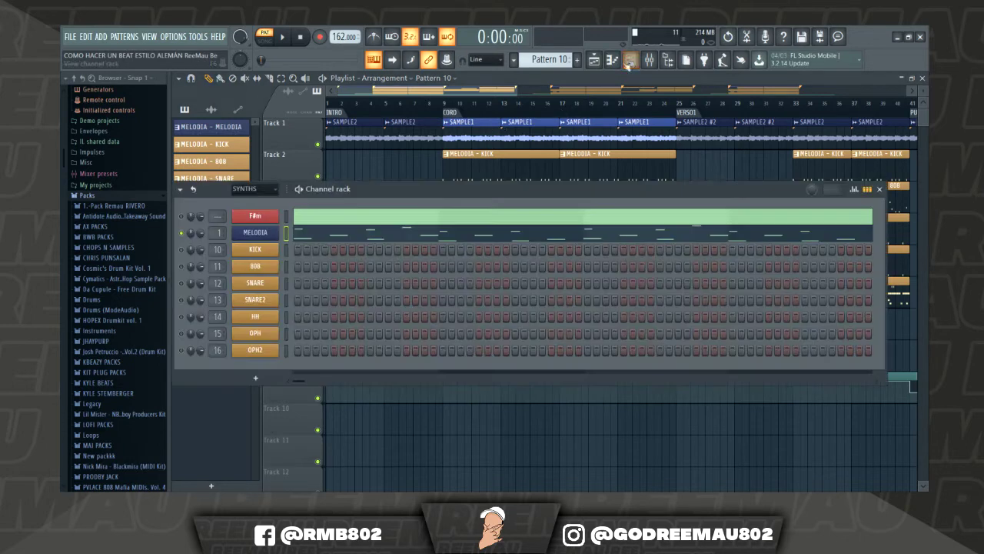
click(183, 233)
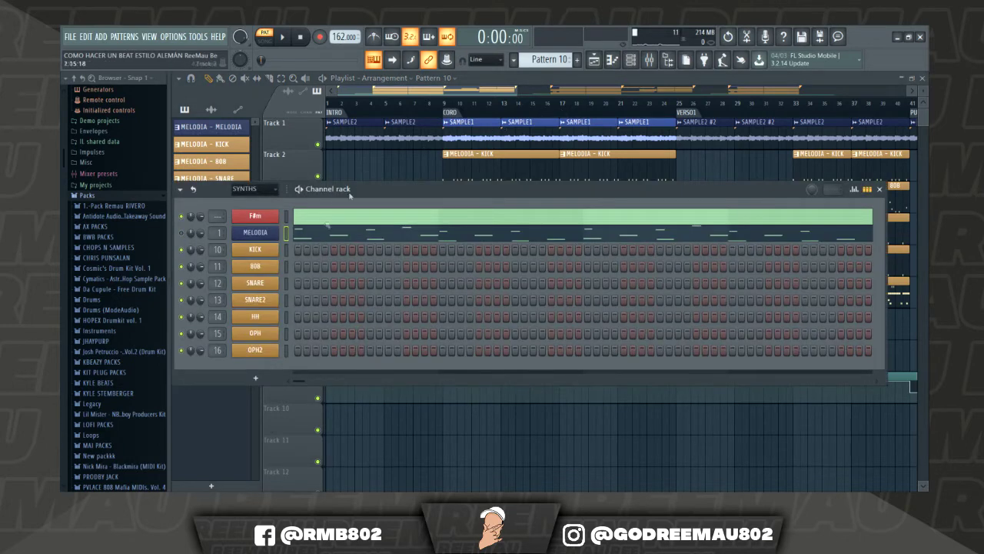
click(484, 97)
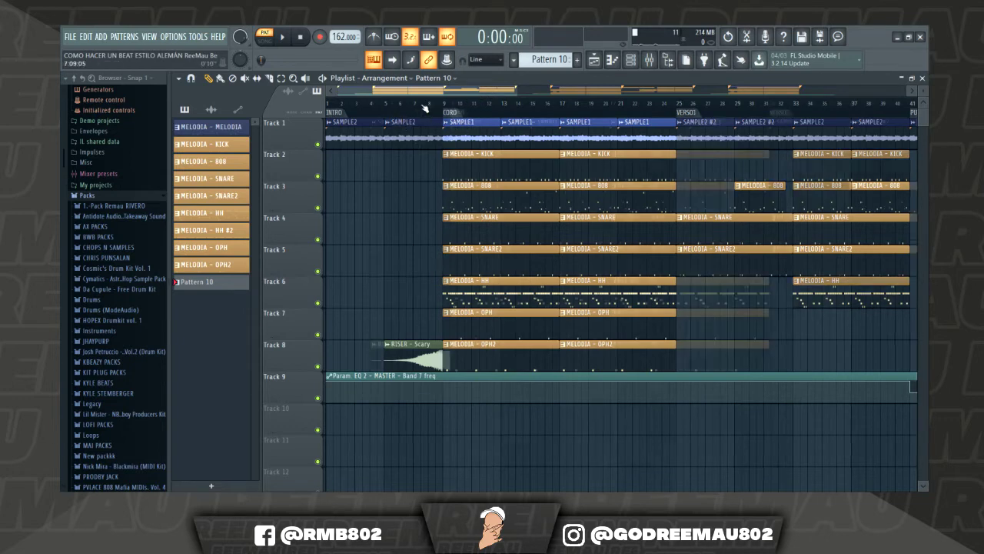
Open the SAMPLE2 and SAMPLE1 audio clips from Track 1 to examine their sample settings.
scroll(425, 107, up, 2)
double_click(418, 133)
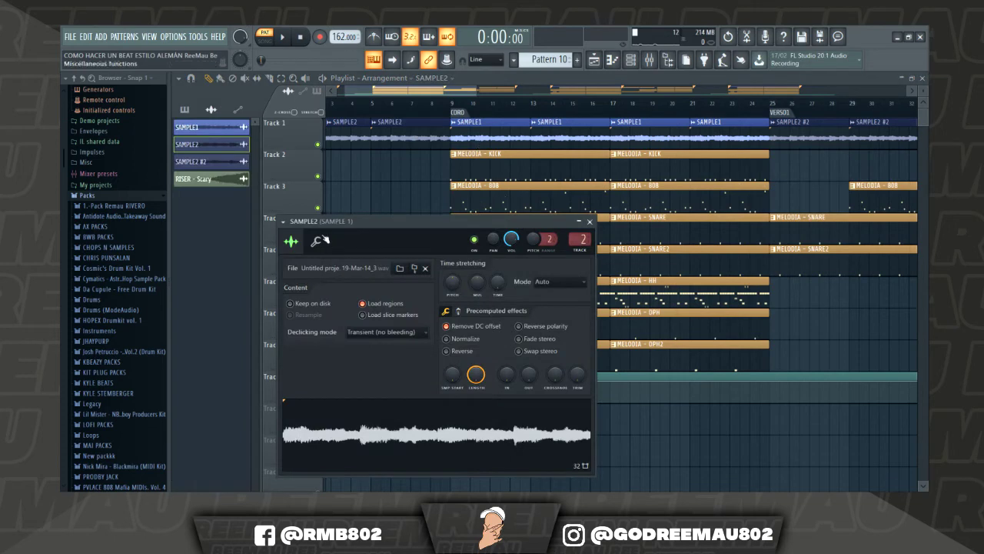
drag(435, 238, 431, 177)
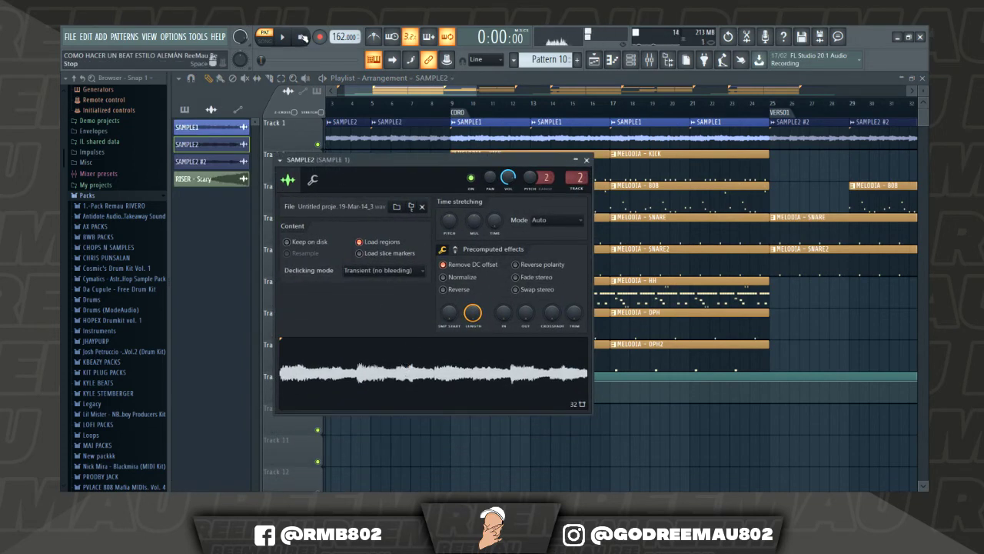
double_click(472, 129)
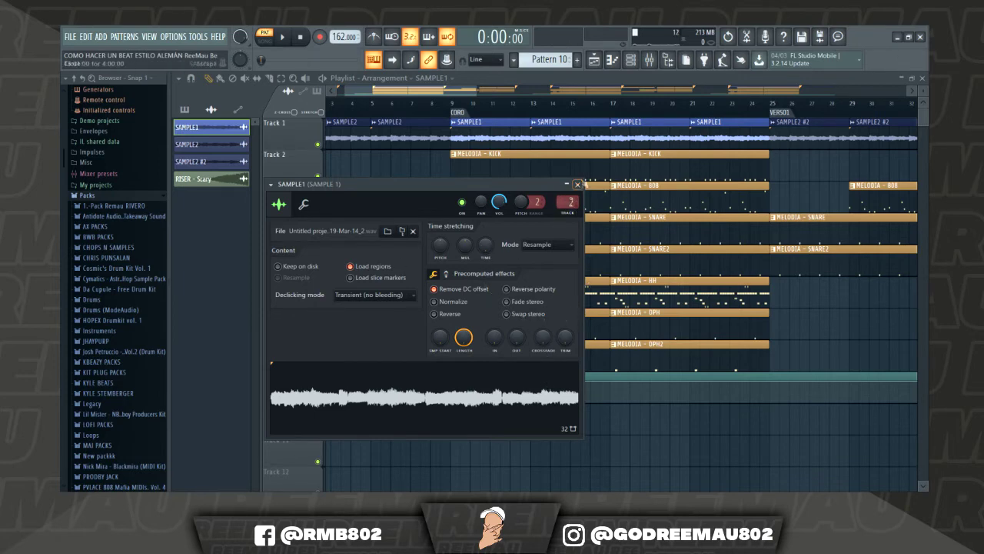
Open Wow n Flutter on the SAMPLE 1 mixer track to examine its settings.
click(652, 62)
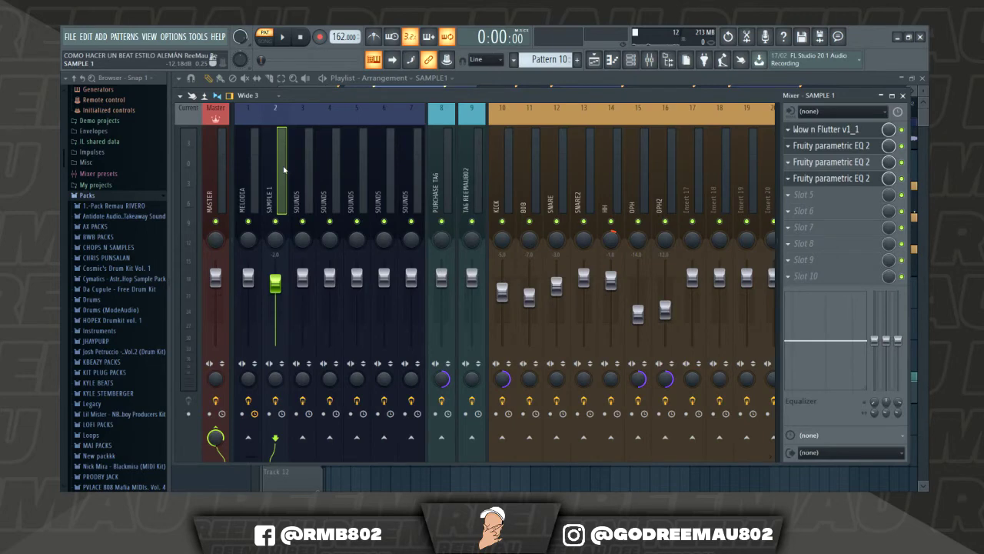
click(851, 131)
drag(471, 148, 469, 171)
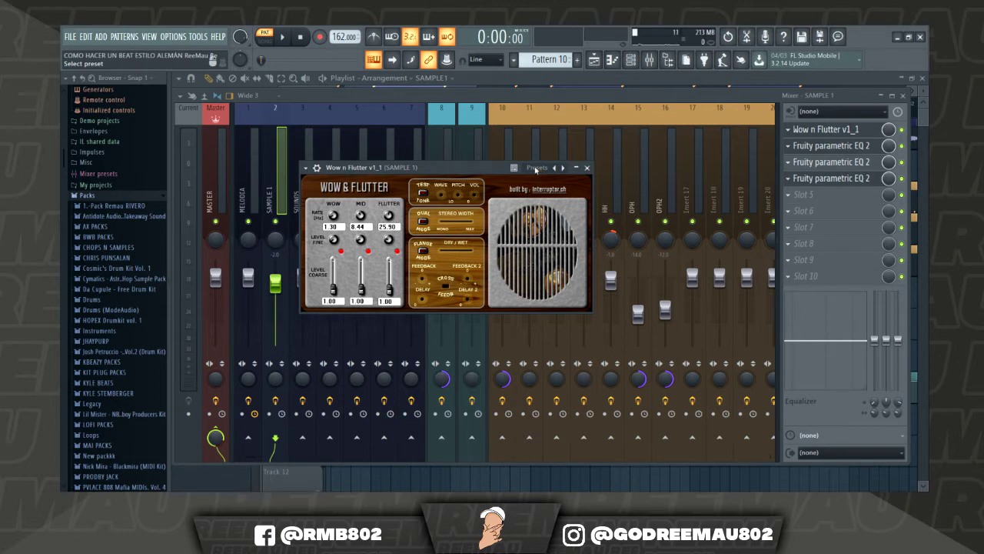
Examine the curves of the first two Fruity parametric EQ 2 effects on the SAMPLE 1 mixer track.
click(513, 101)
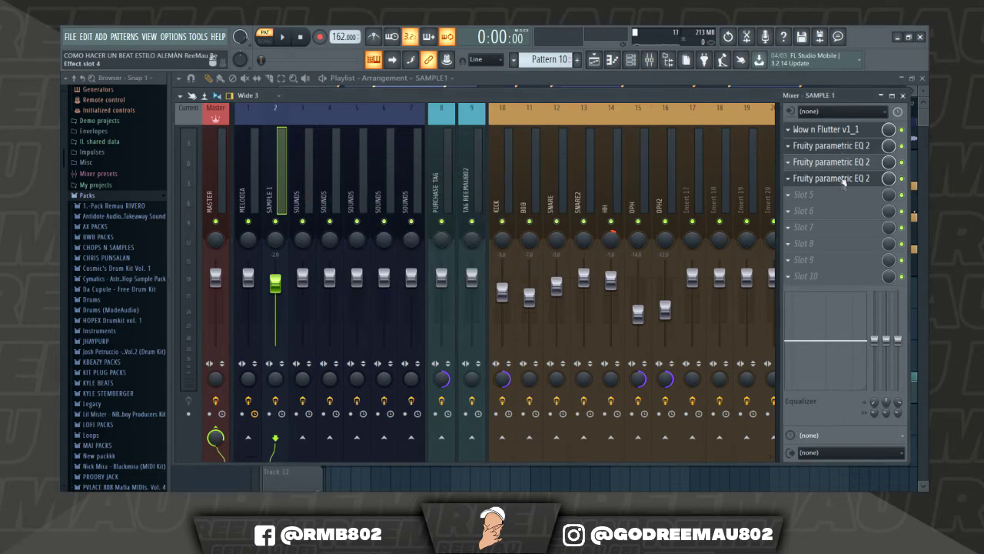
click(846, 146)
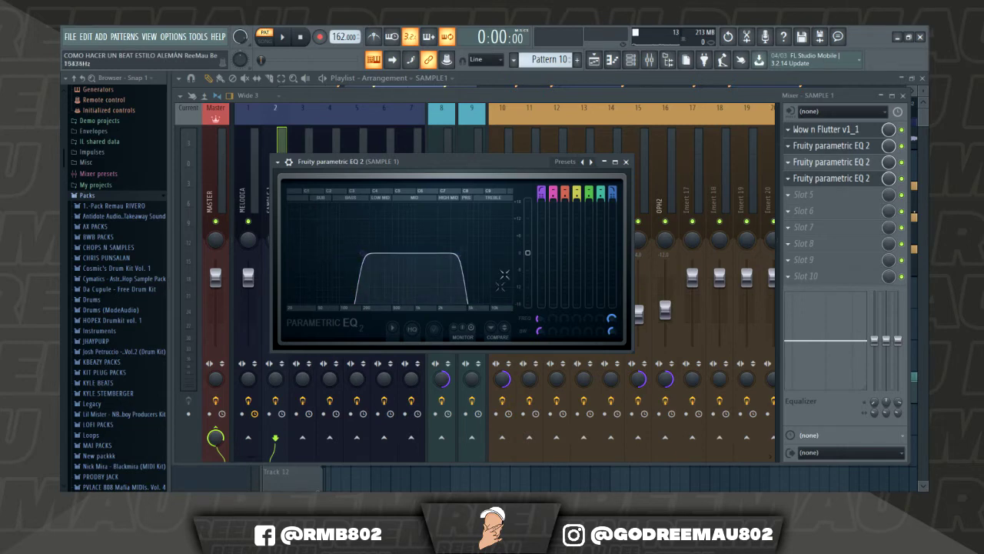
click(838, 164)
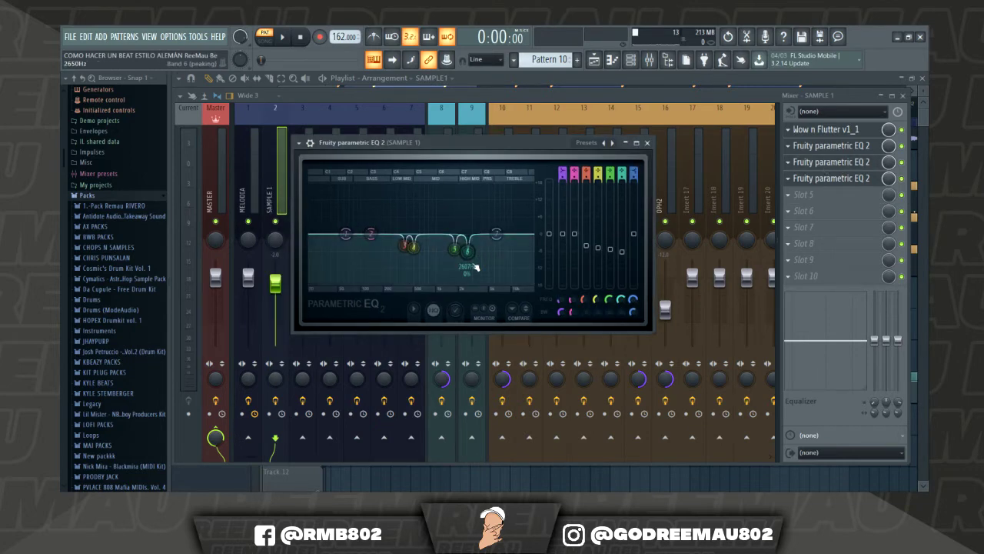
Examine the curve of the third Fruity parametric EQ 2 on the SAMPLE 1 mixer track, and return to the playlist.
click(818, 178)
click(817, 178)
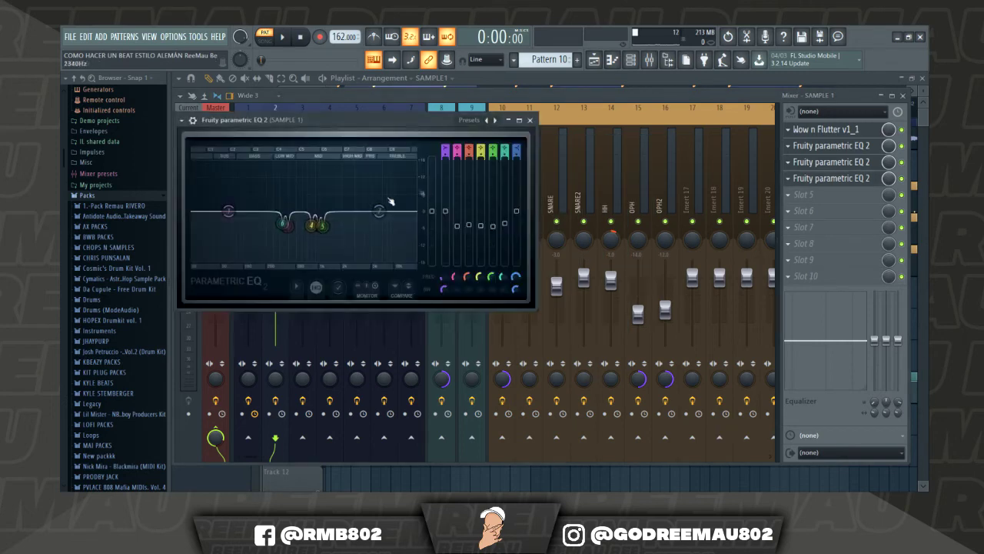
click(582, 99)
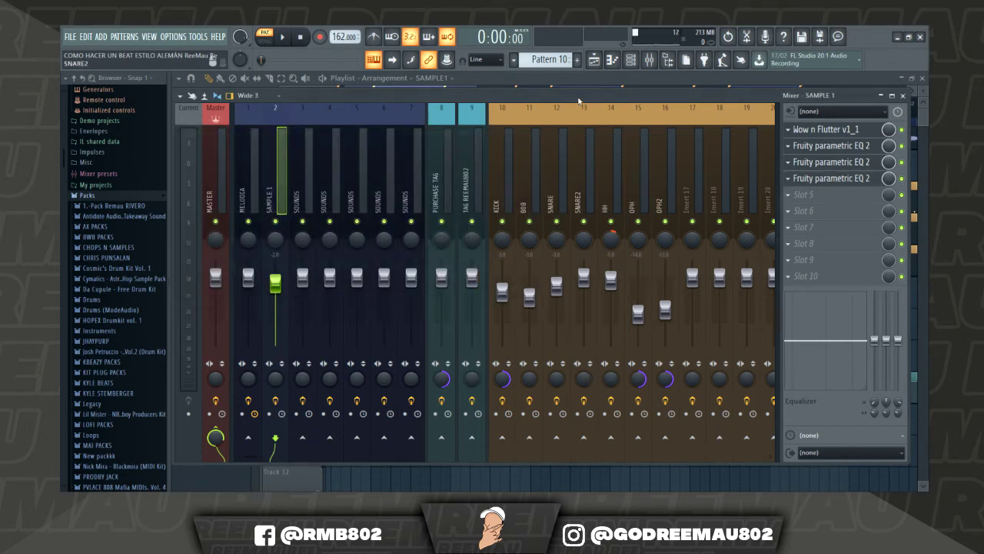
click(594, 60)
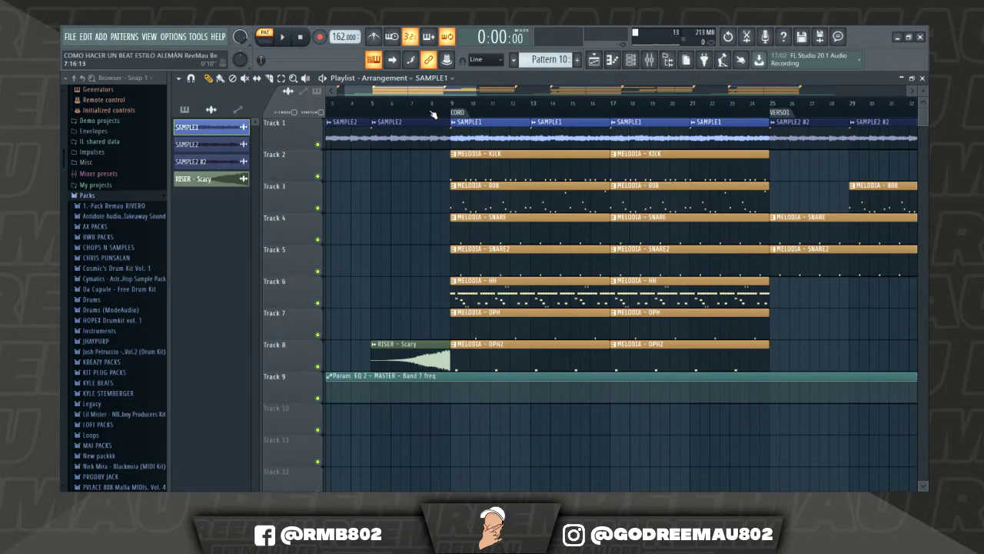
Select bars 9 to 17 of the CORO section as the playback range and solo the kick on Track 2.
scroll(452, 110, down, 1)
scroll(452, 110, down, 1)
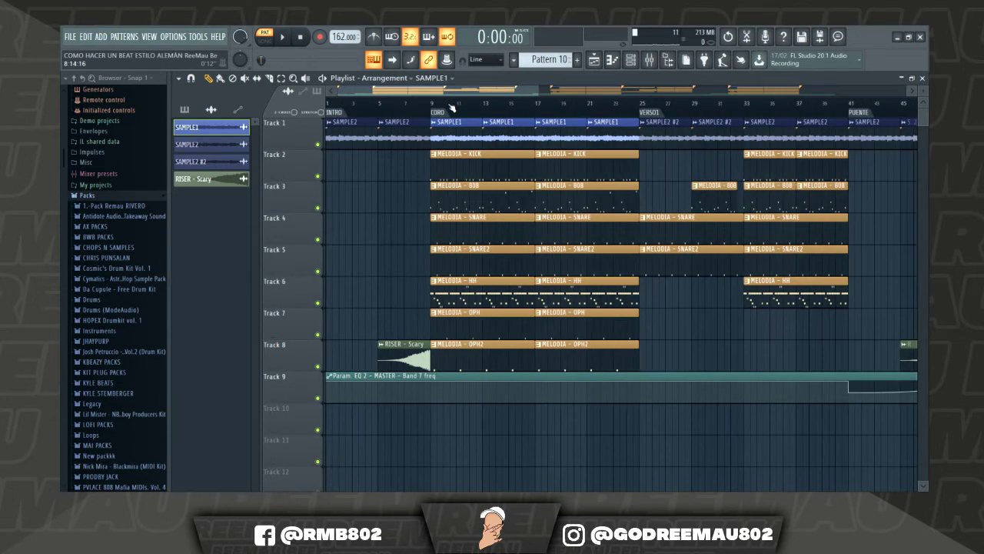
drag(435, 104, 535, 103)
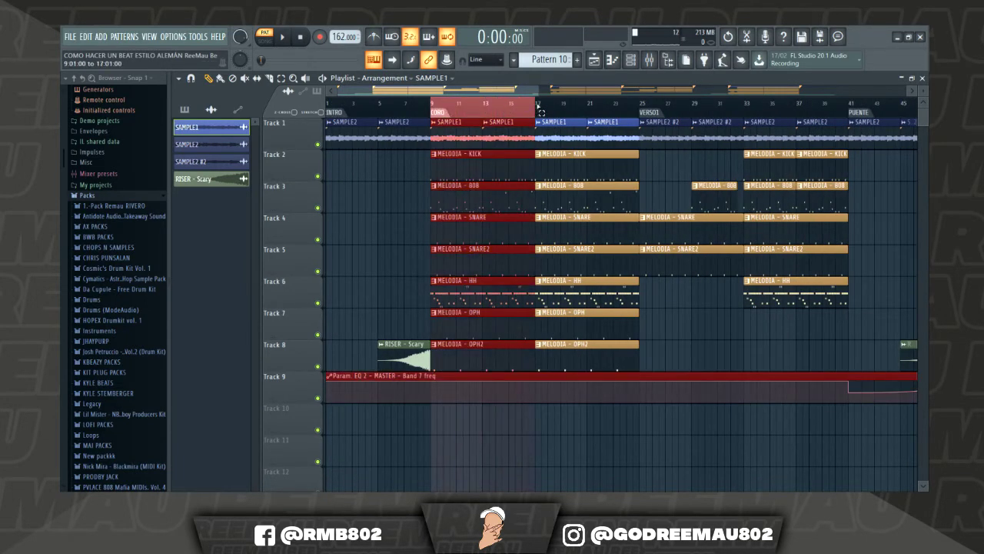
click(317, 145)
right_click(318, 176)
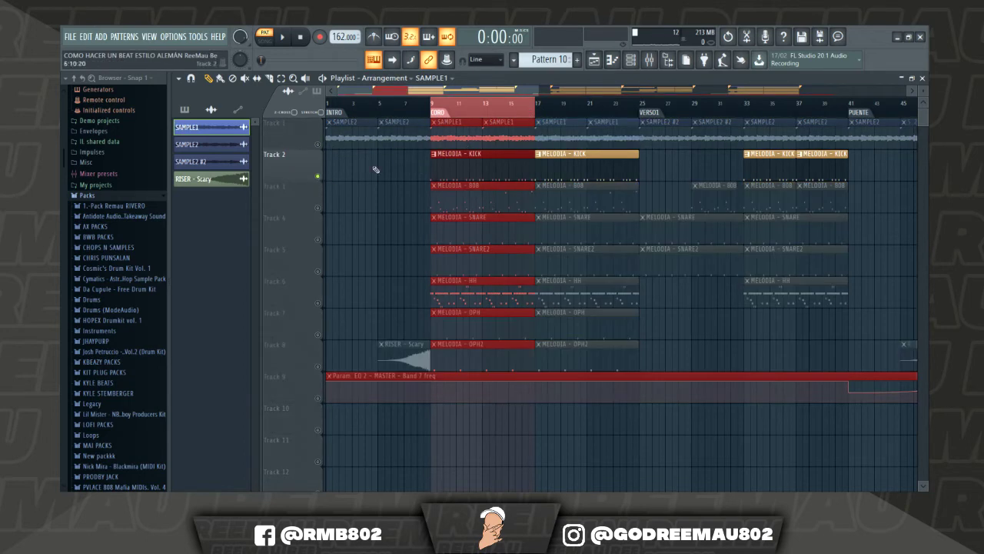
Play the soloed kick pattern from the start of the CORO section, and stop playback.
click(432, 104)
scroll(433, 105, up, 3)
click(408, 182)
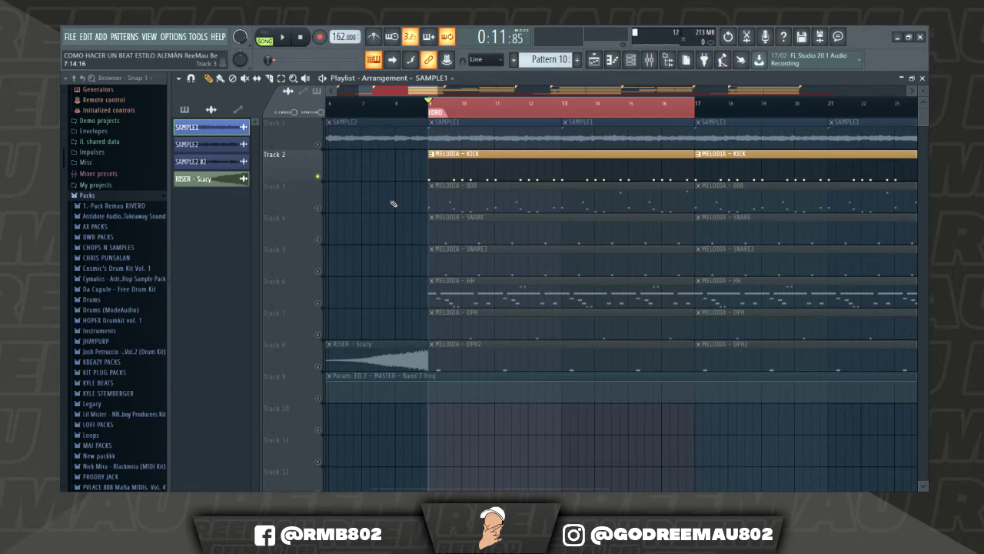
key(space)
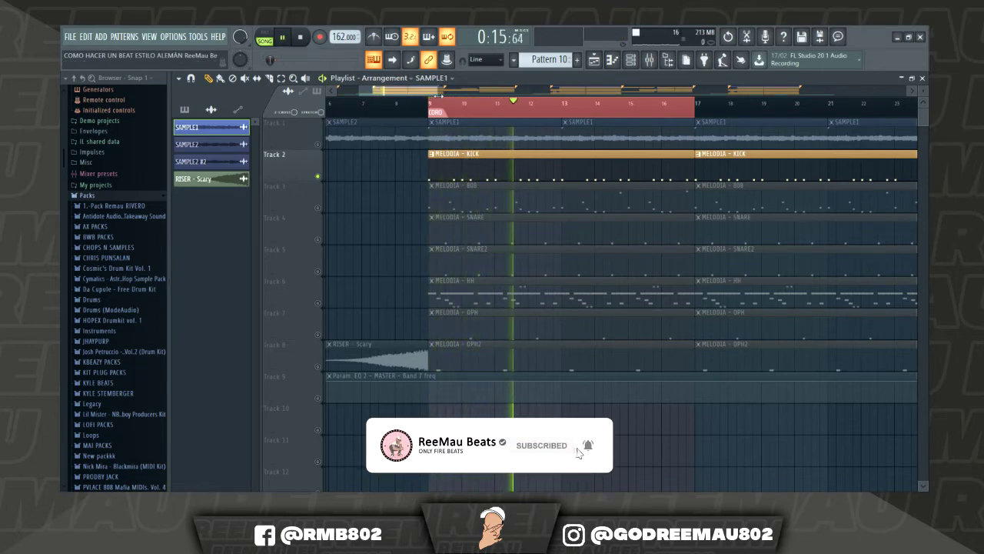
scroll(444, 106, up, 2)
scroll(443, 105, up, 1)
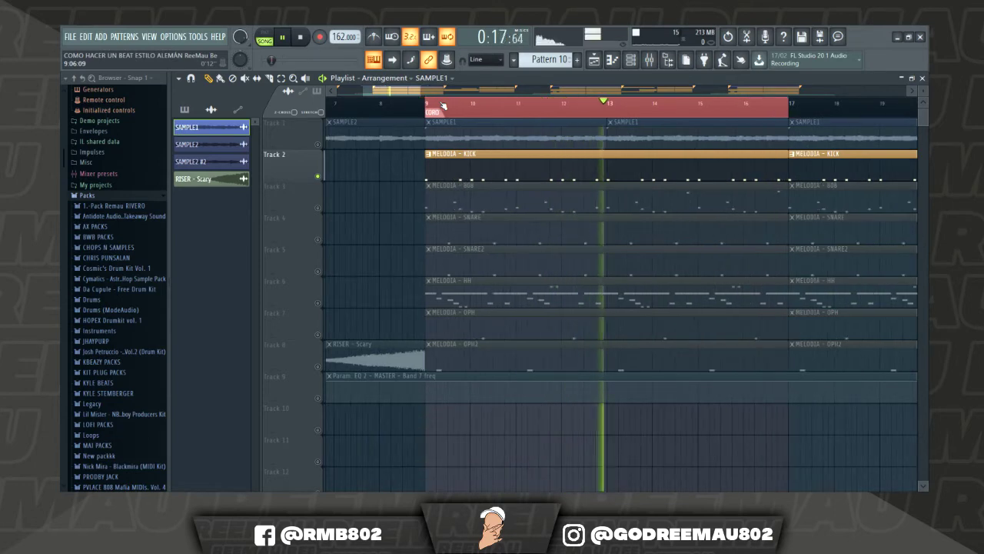
drag(401, 93, 404, 92)
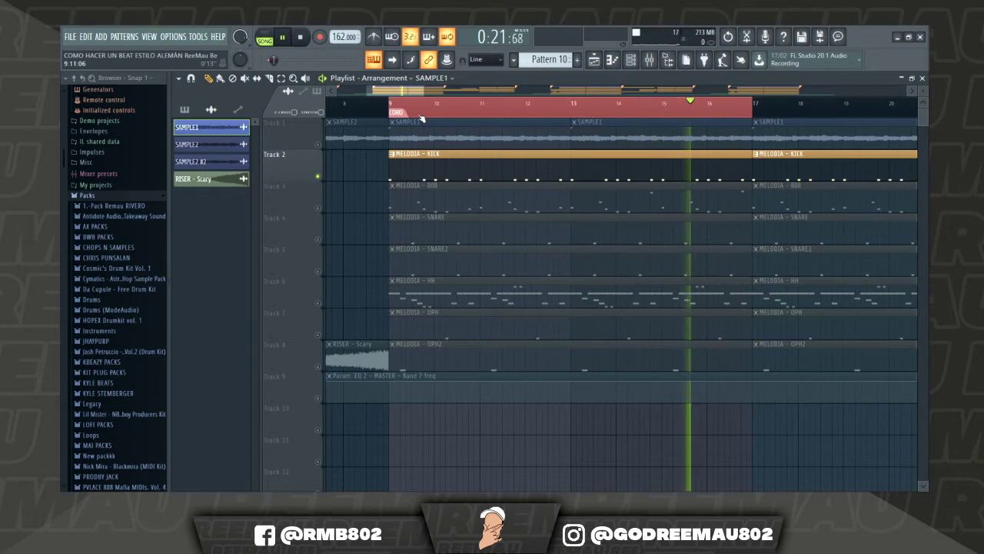
key(space)
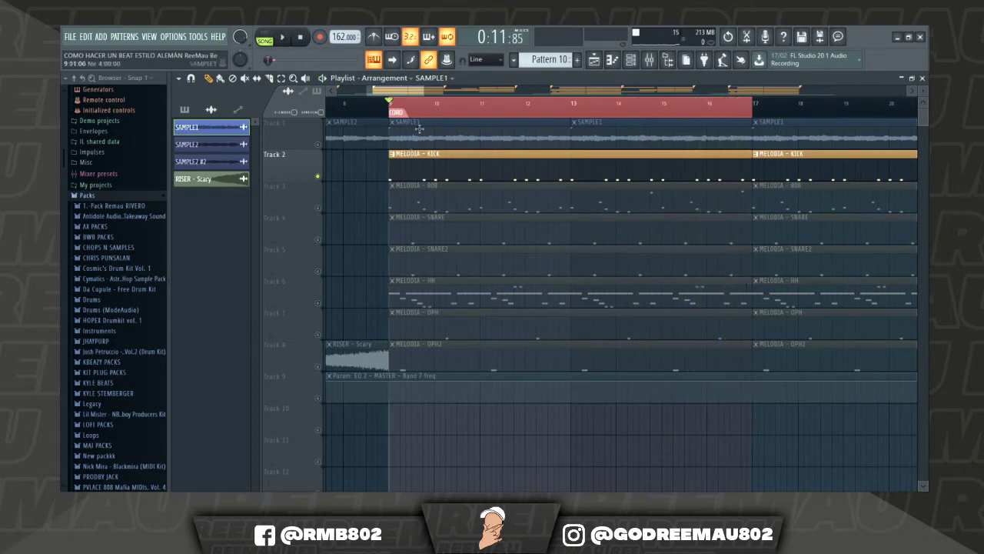
Unmute the 808 on Track 3 and listen to it together with the kick.
click(318, 208)
key(space)
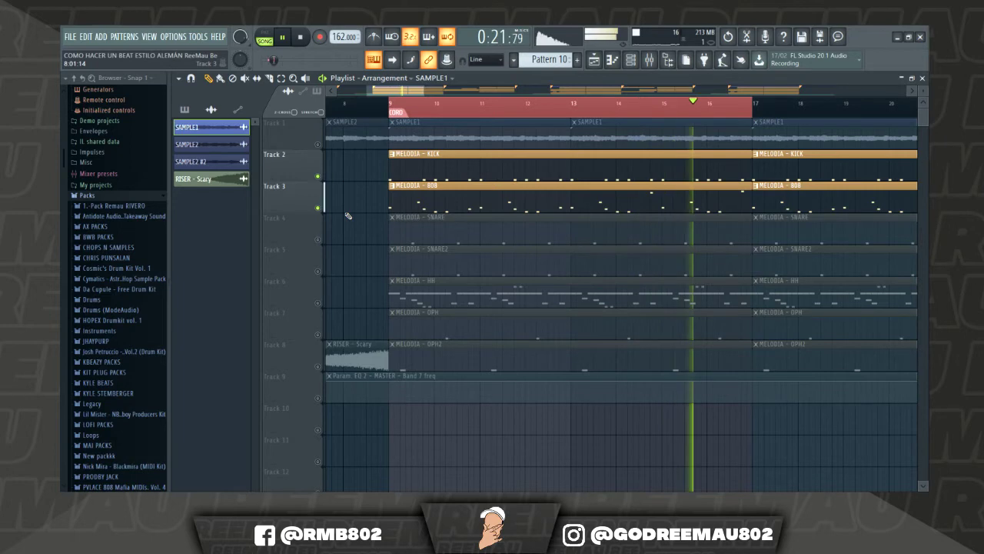
key(space)
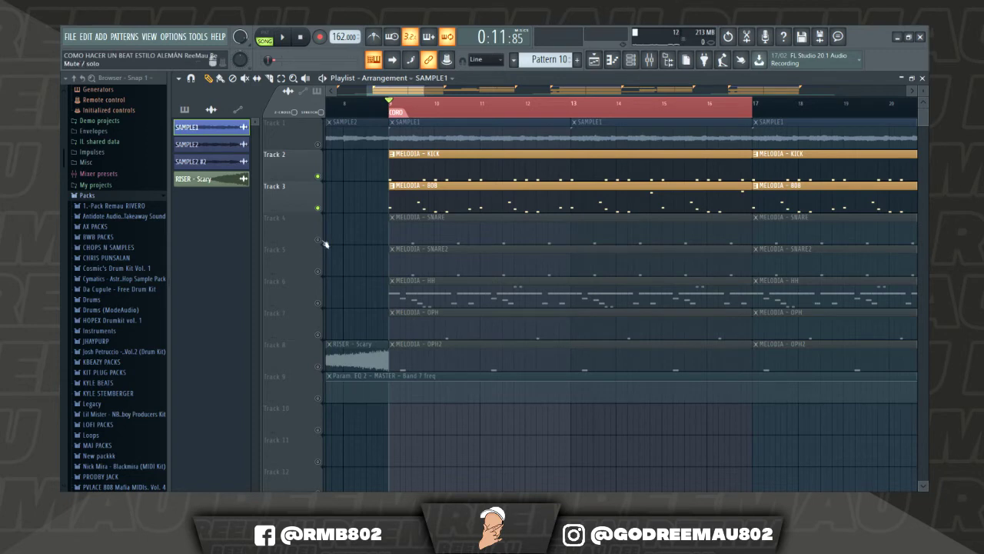
Solo the SNARE pattern on Track 4 and listen to it briefly.
right_click(317, 239)
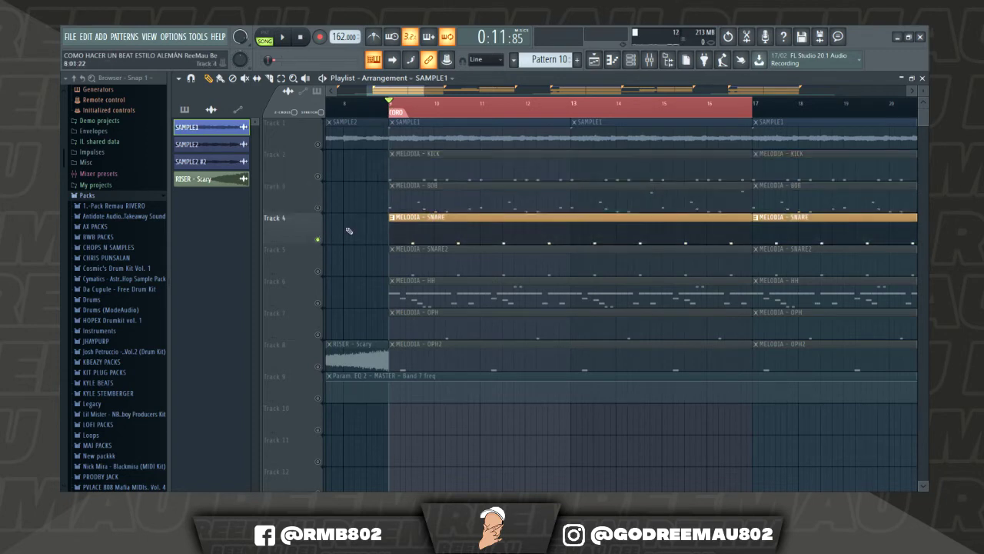
key(space)
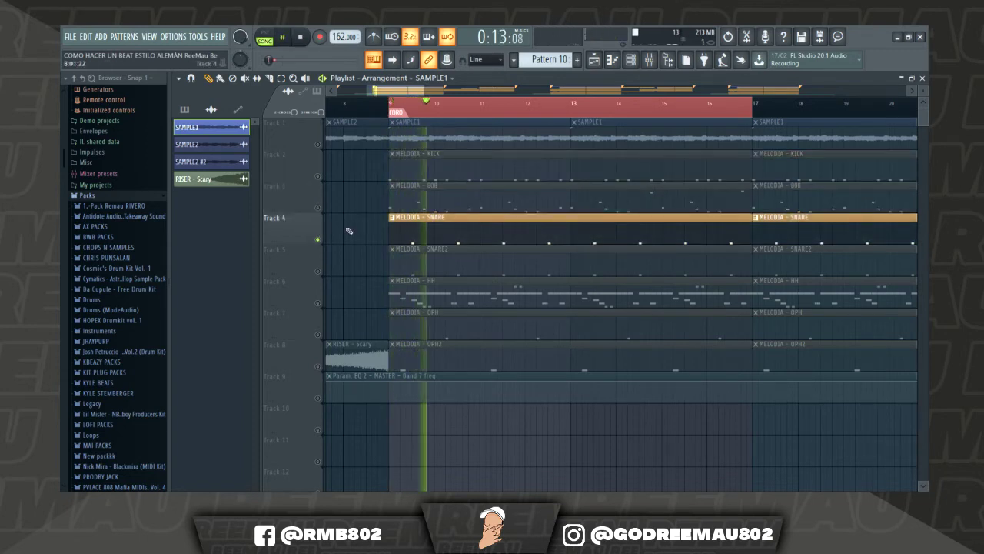
key(space)
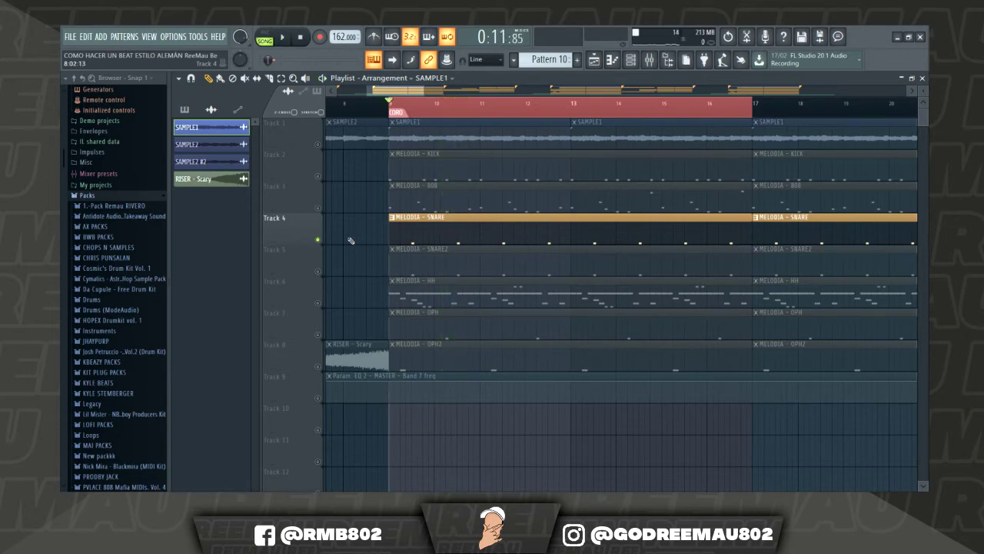
Solo the SNARE2 pattern on Track 5 and listen to it.
ctrl+click(319, 272)
key(space)
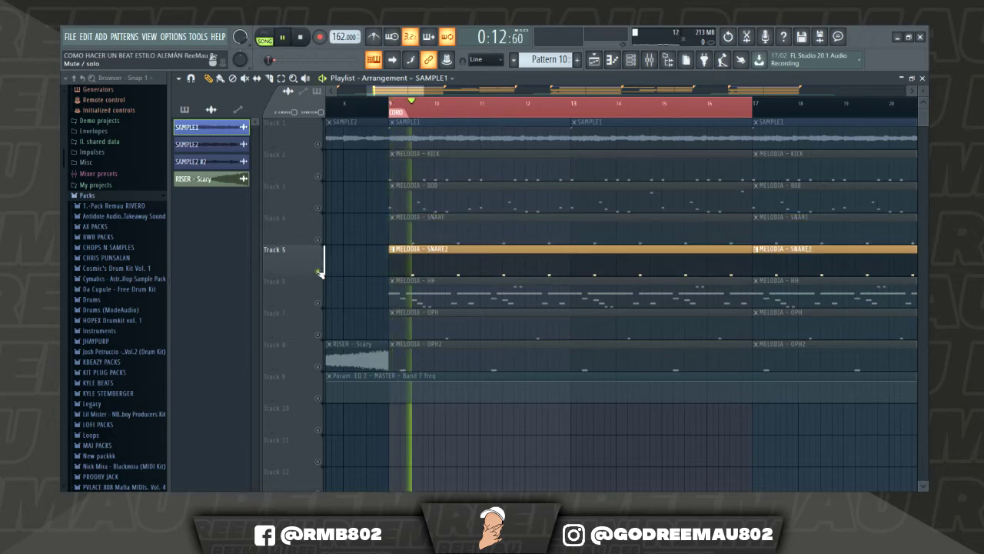
key(space)
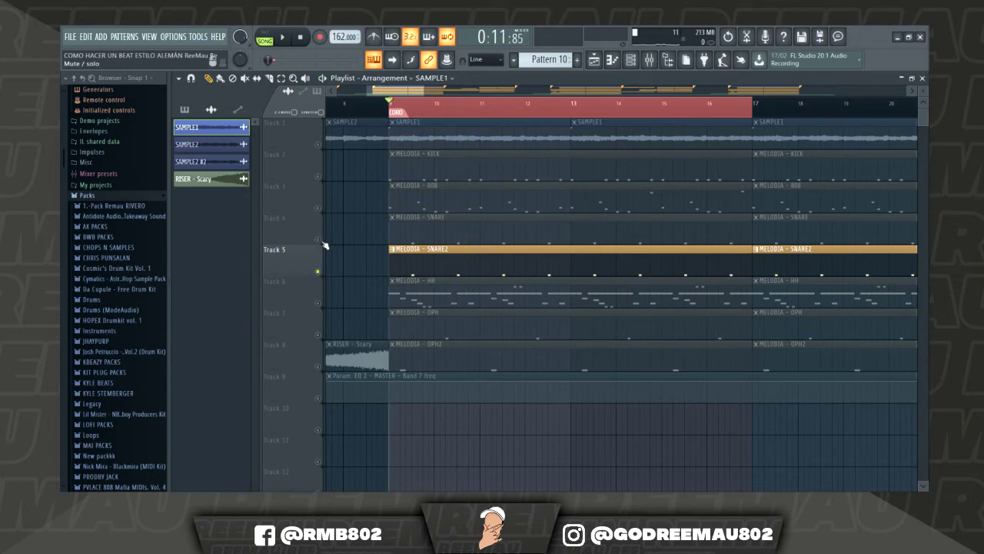
Unmute the SNARE pattern on Track 4 and listen to both snares together.
click(319, 239)
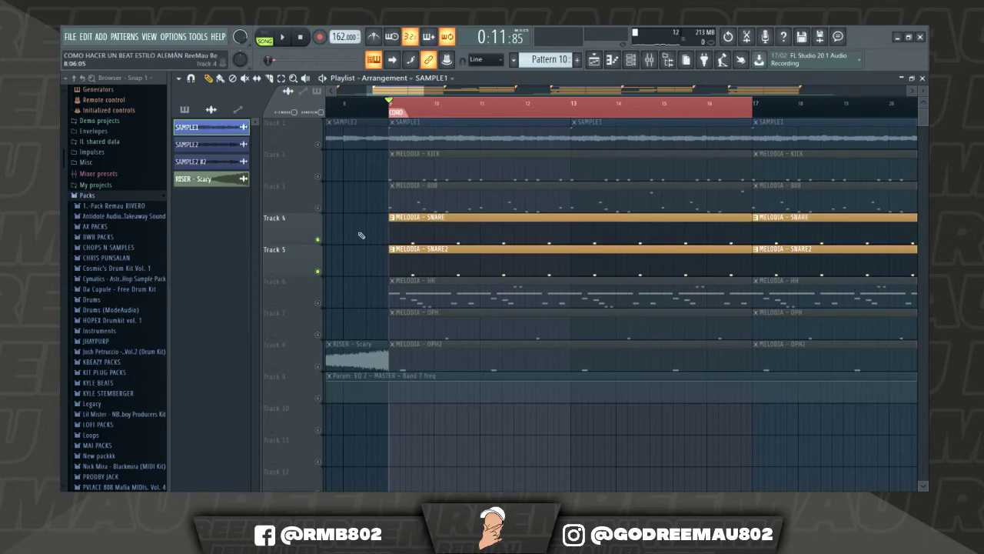
key(space)
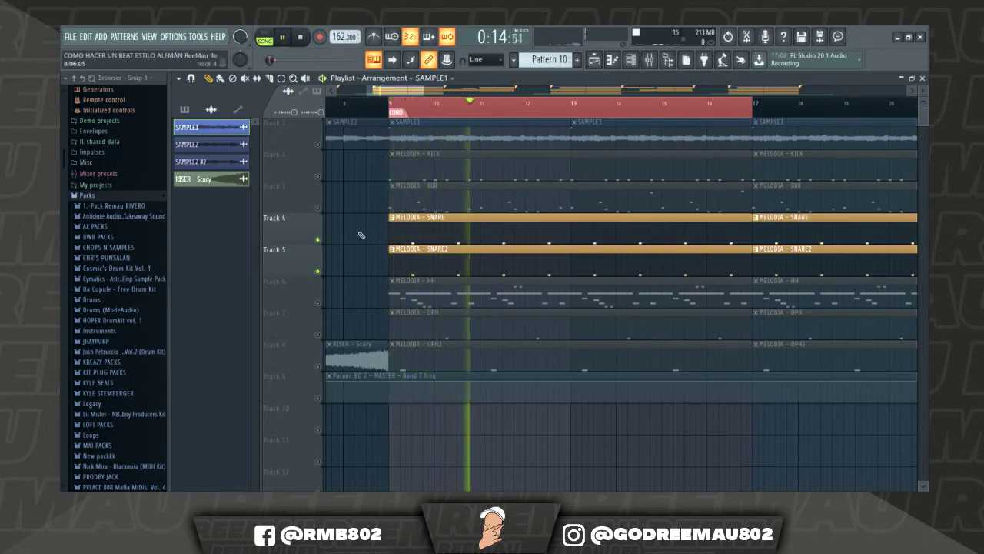
key(space)
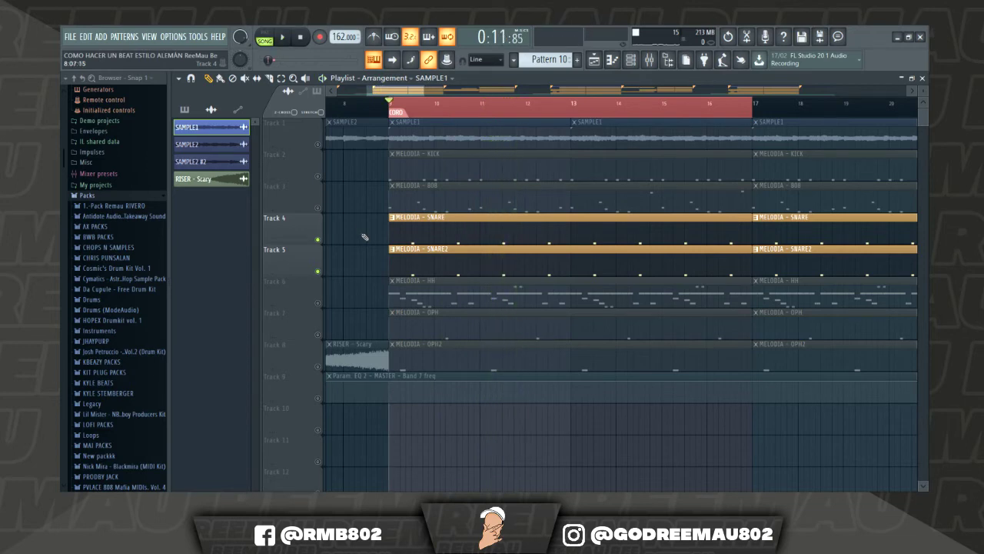
Unmute the HH, 808 and KICK tracks and listen to them together with both snares.
click(317, 303)
click(317, 208)
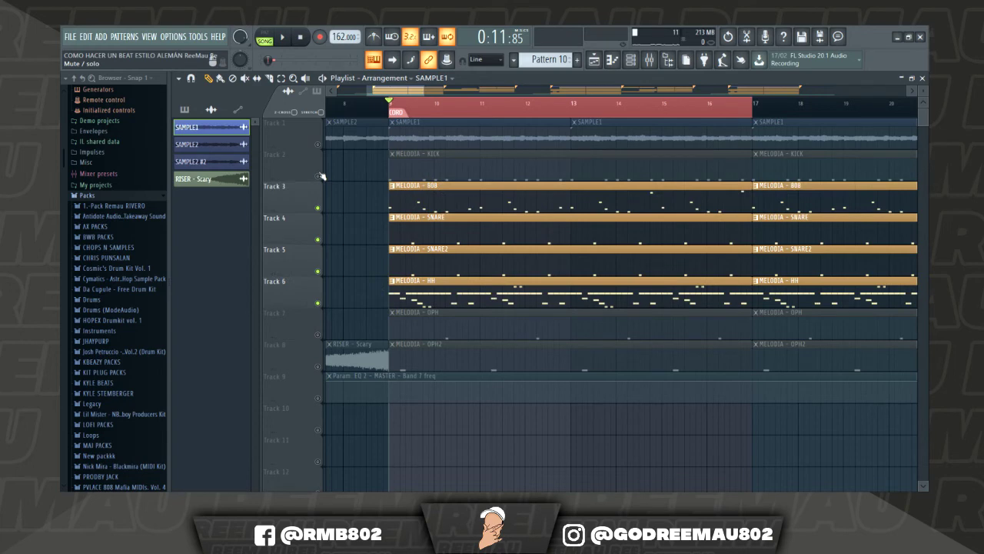
click(318, 176)
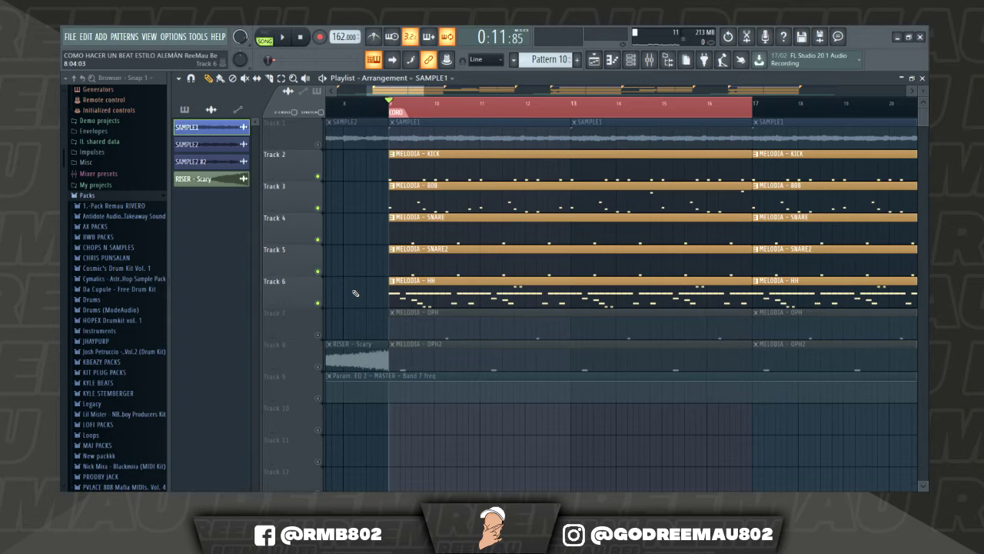
key(space)
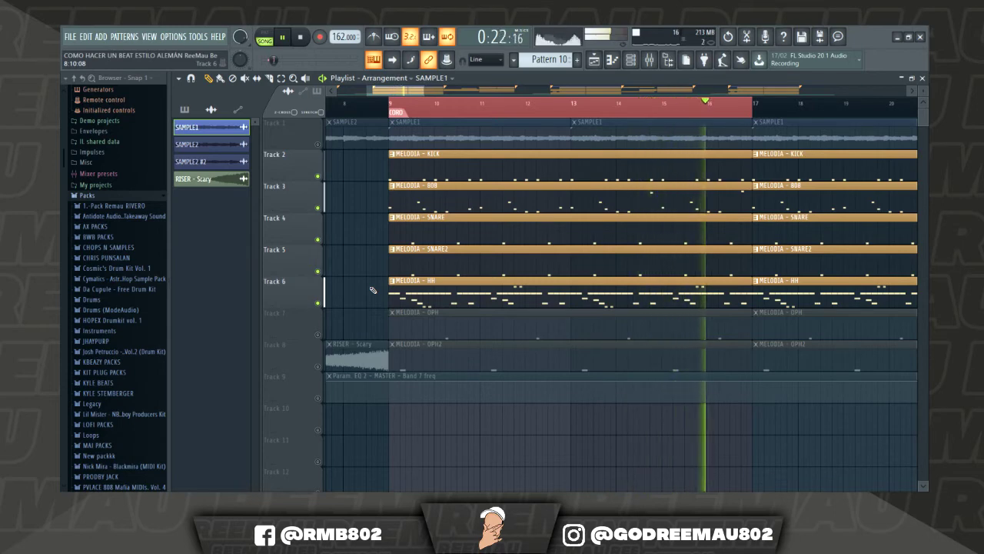
key(space)
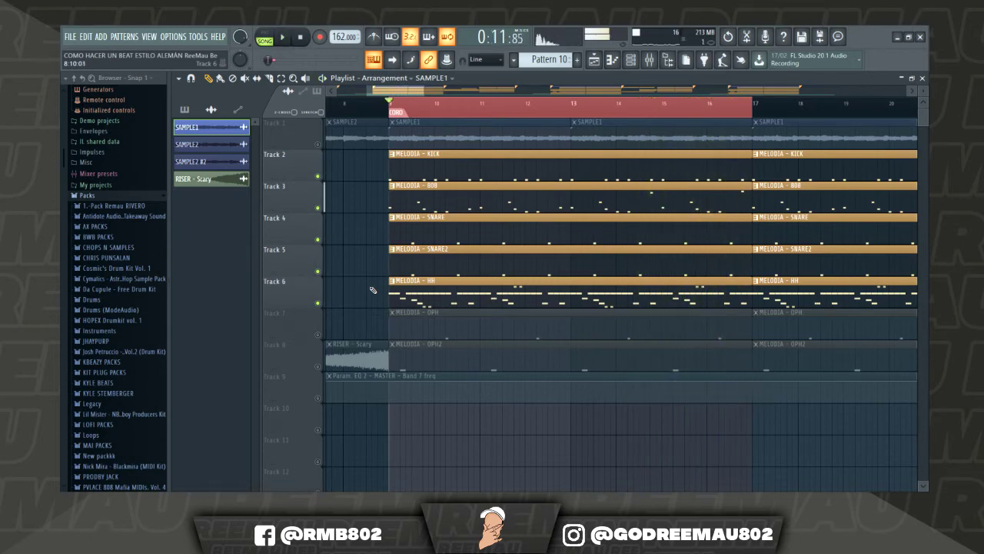
Solo the OPH pattern on Track 7, unmute OPH2 on Track 8, and listen to both open hats.
right_click(318, 335)
click(318, 366)
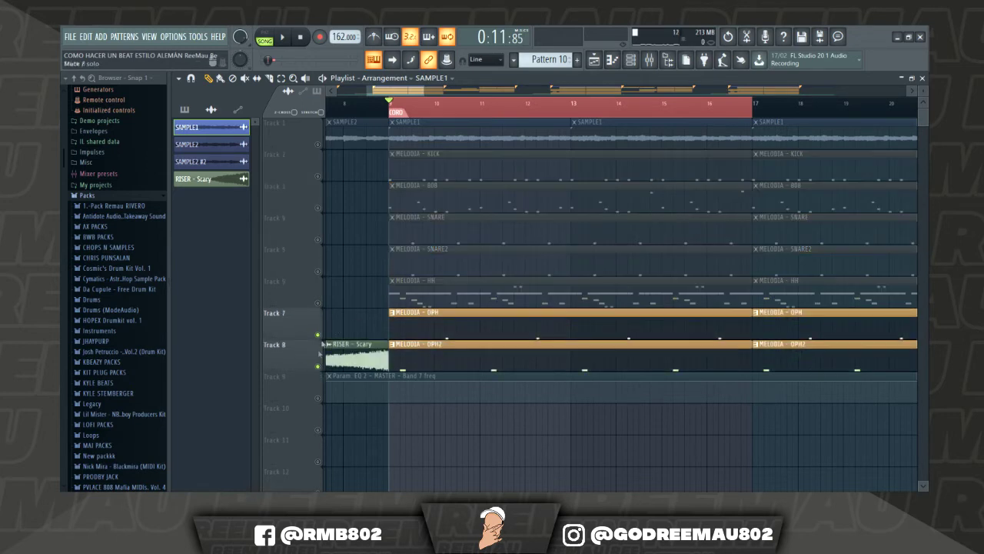
key(space)
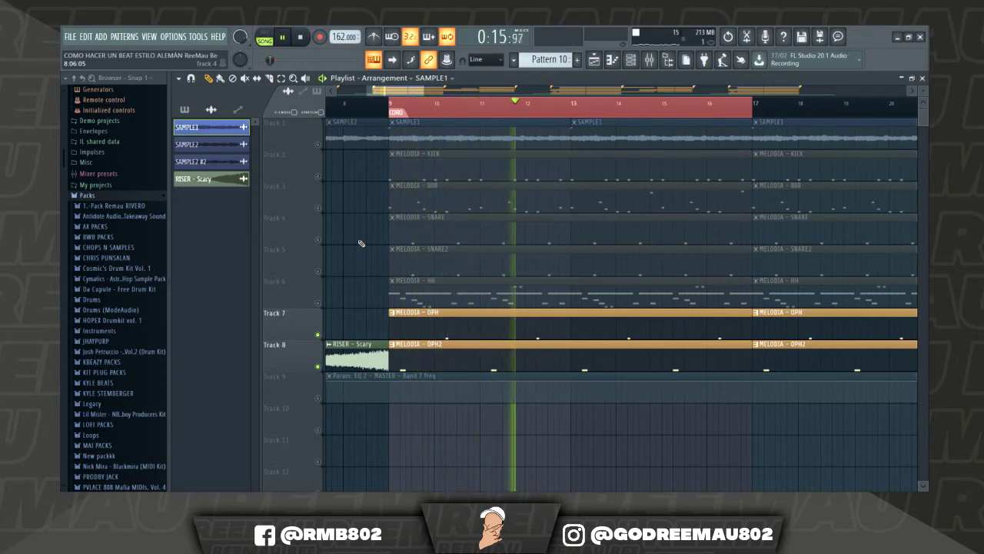
key(space)
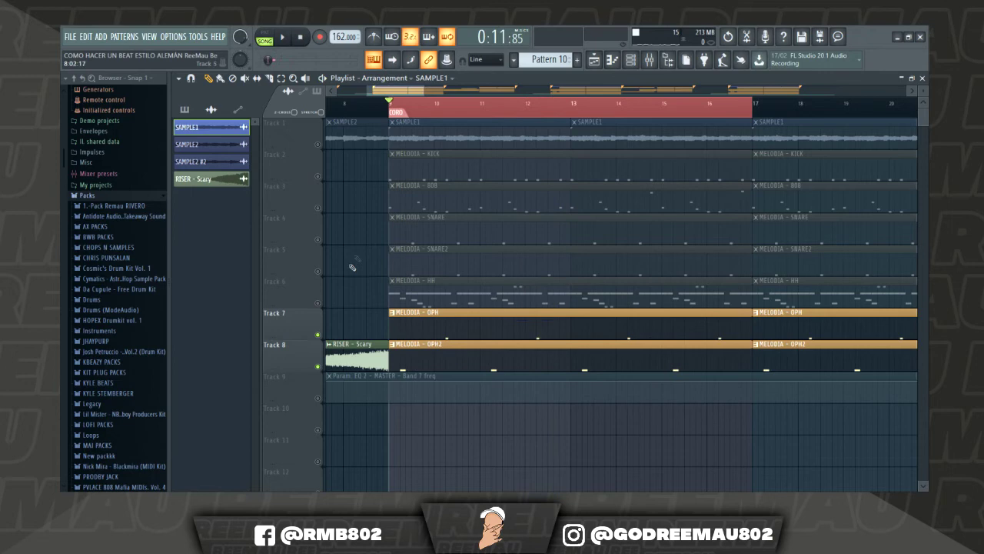
Unmute Tracks 2 through 6 alongside the open hats and listen to the full drum arrangement of the CORO section.
click(318, 303)
click(318, 270)
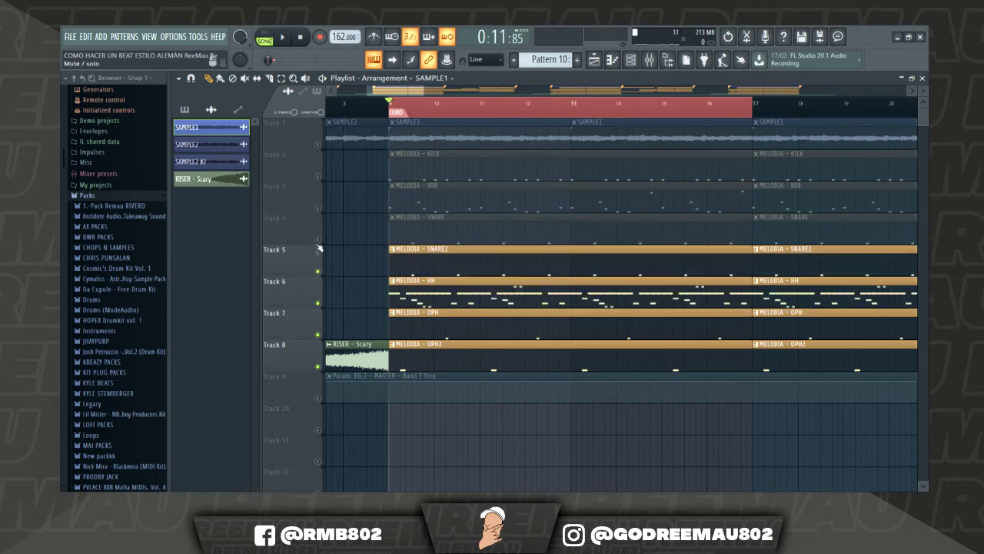
click(318, 240)
click(318, 207)
click(318, 176)
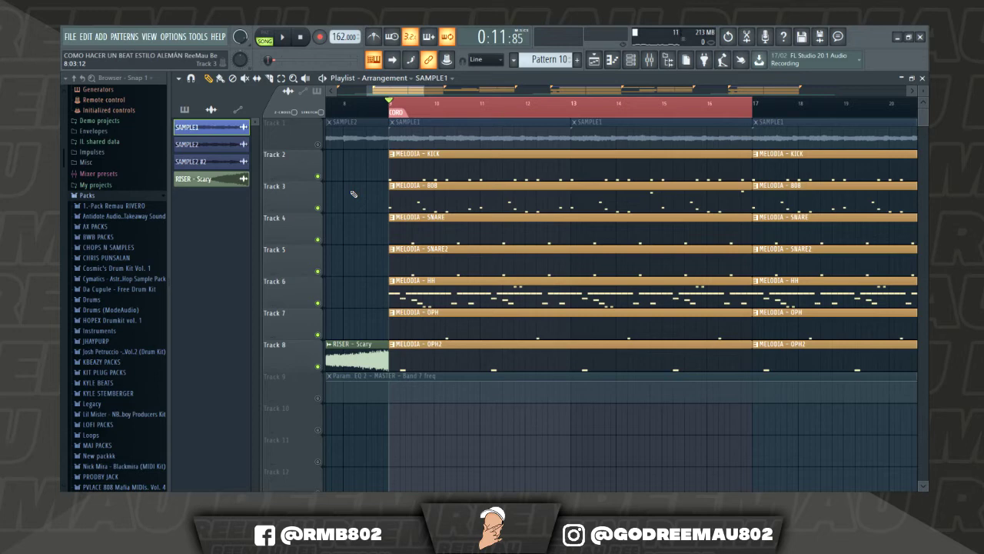
key(space)
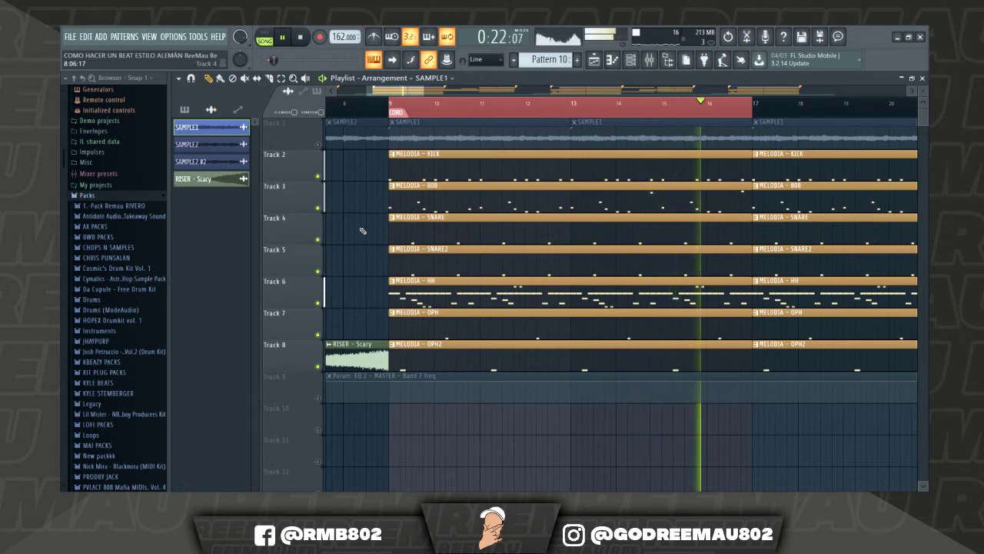
key(space)
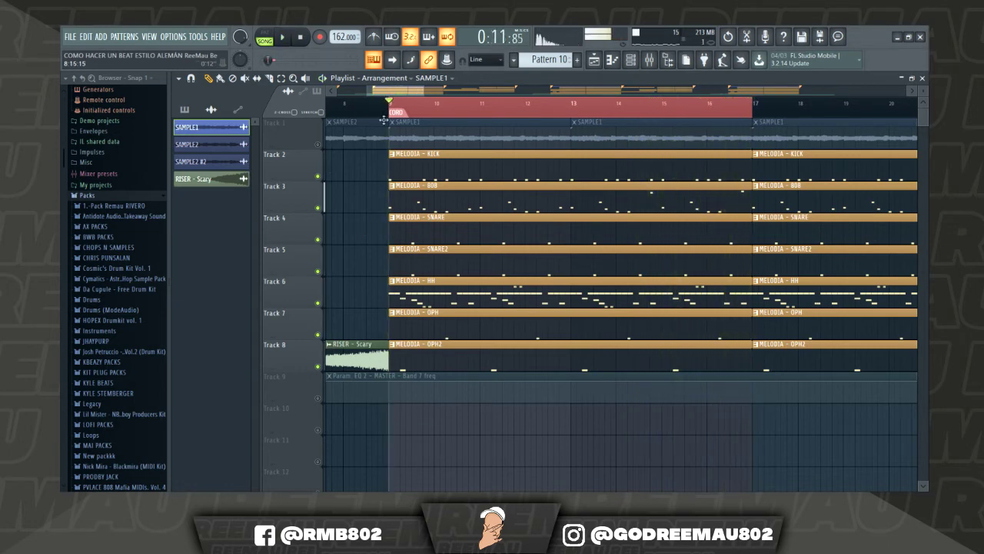
Replace the playback range with bars 5 to 9 and play the RISER - Scary clip on Track 8.
double_click(391, 106)
drag(393, 93, 375, 94)
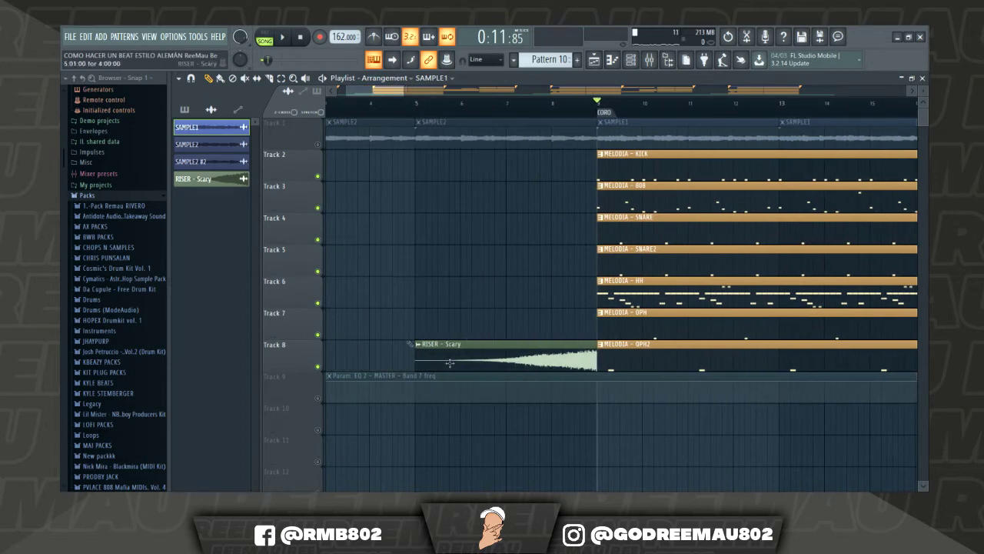
click(418, 104)
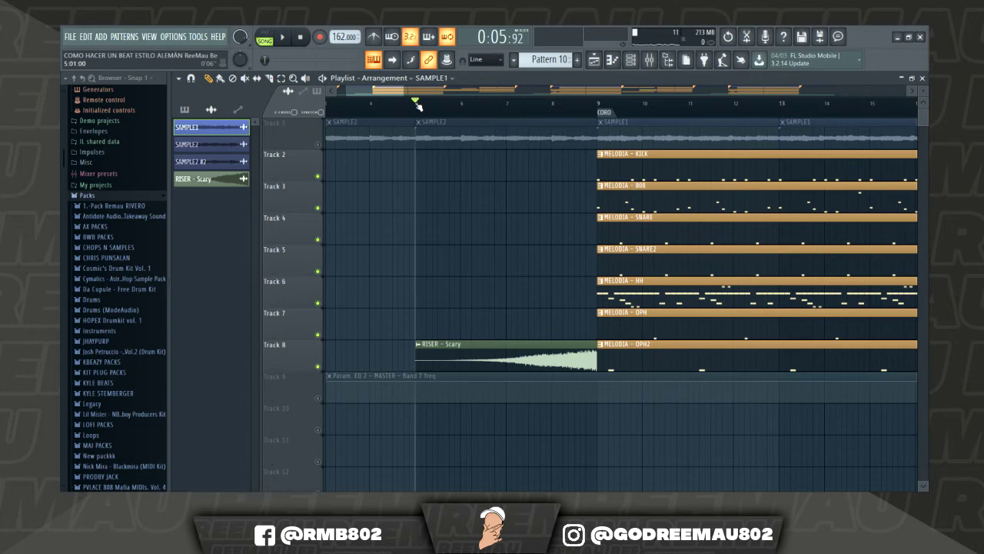
drag(417, 104, 596, 105)
key(space)
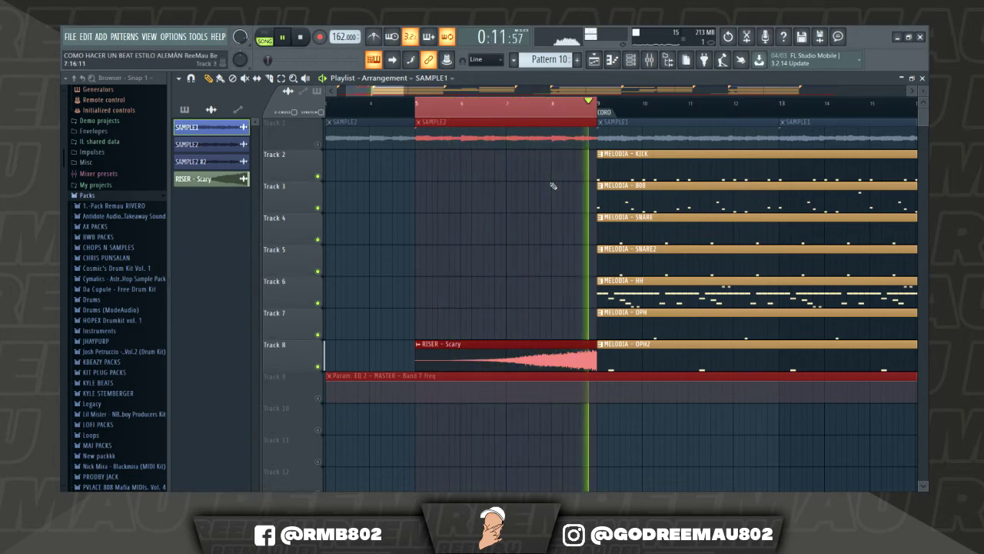
Stop the riser playback, clear the playback range and unmute all the playlist tracks.
key(space)
click(425, 110)
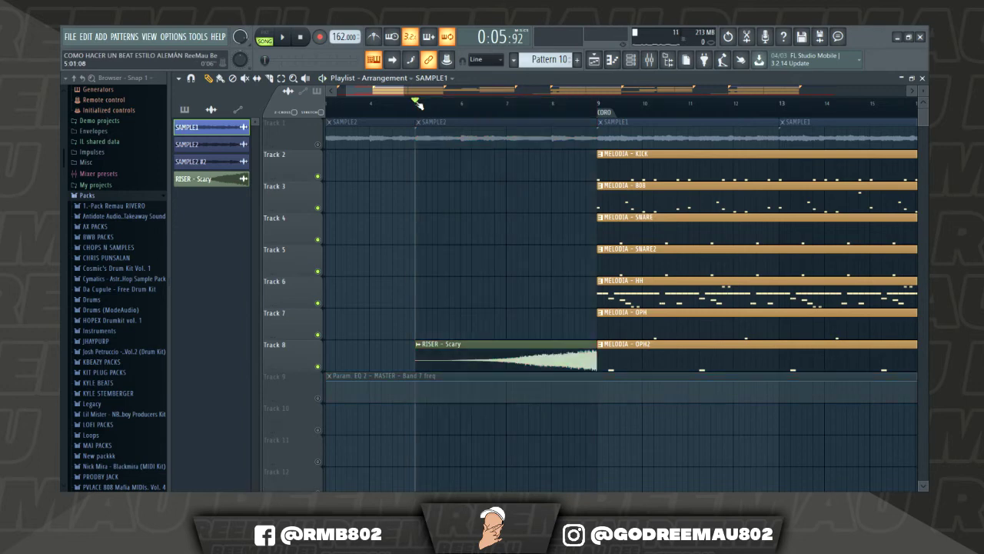
scroll(421, 108, down, 3)
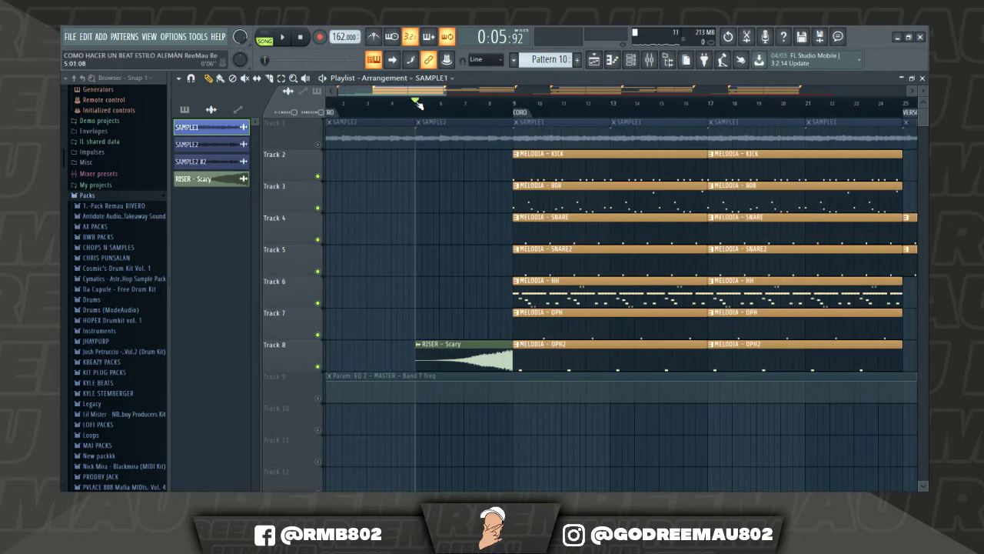
right_click(319, 366)
right_click(319, 366)
scroll(457, 112, down, 2)
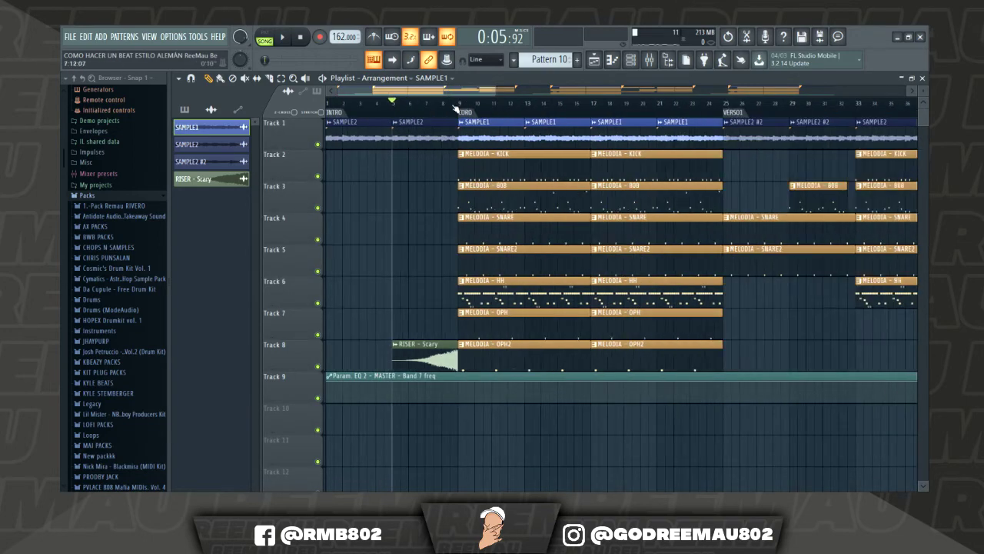
Open the settings of the SAMPLE2 #2 clip at the start of VERSO1 and examine them.
scroll(457, 112, down, 3)
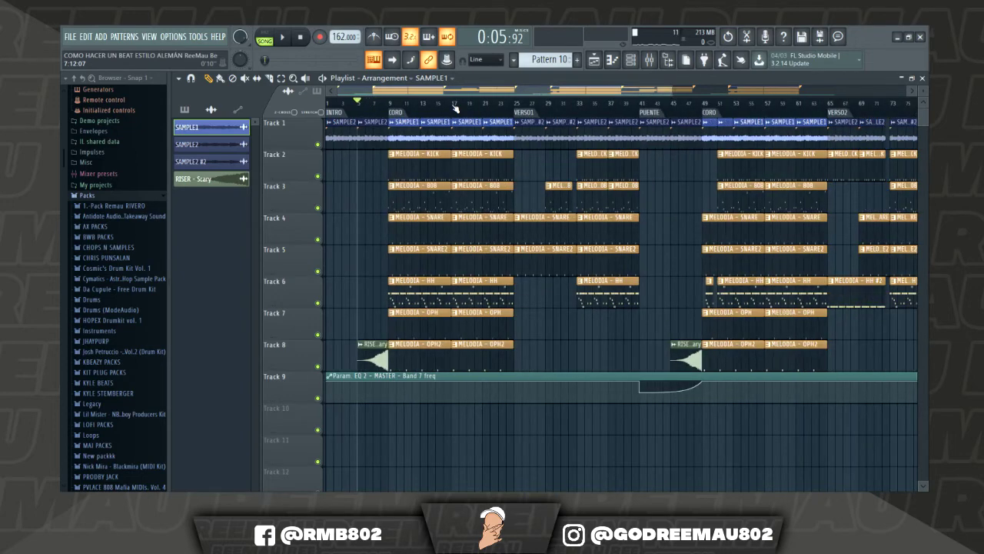
scroll(456, 109, down, 2)
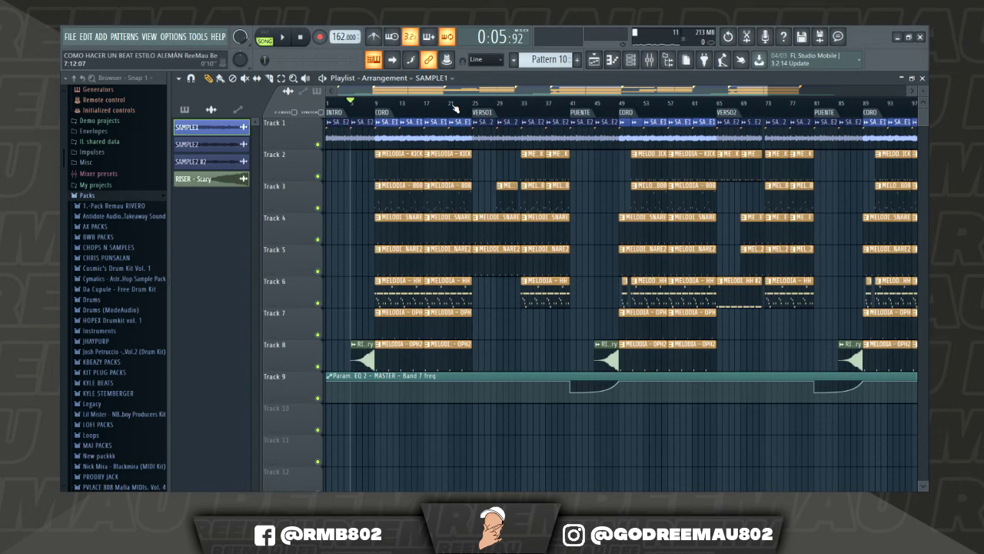
scroll(455, 109, down, 1)
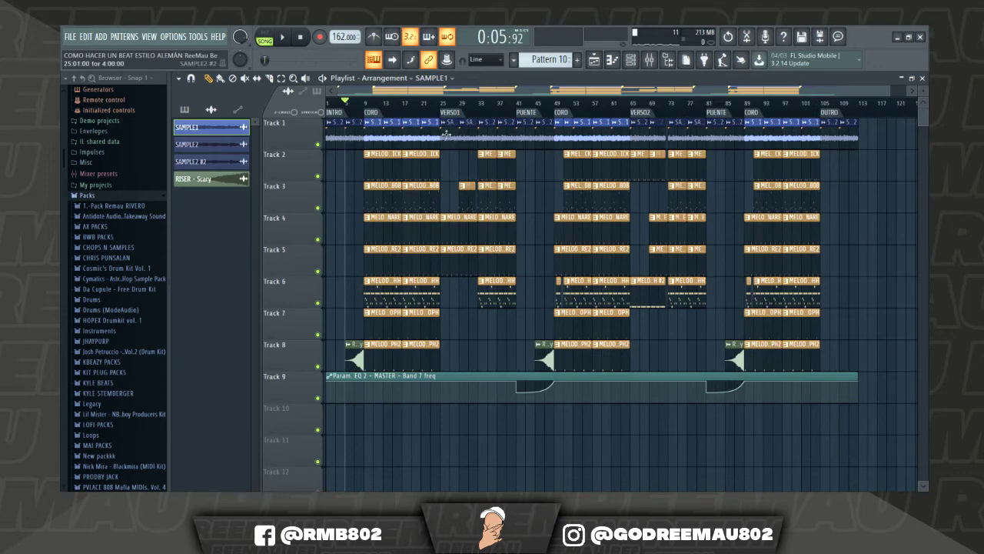
double_click(448, 140)
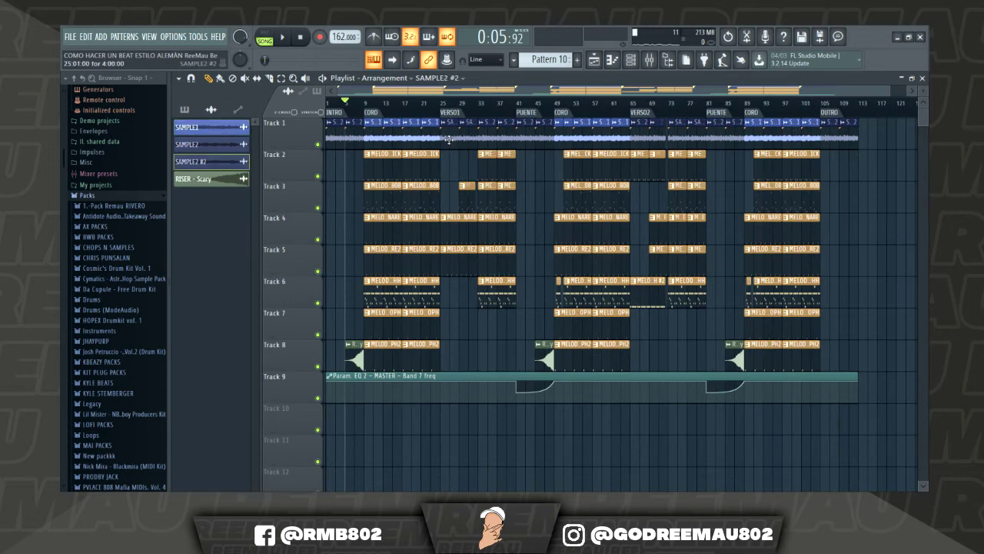
drag(288, 124, 409, 124)
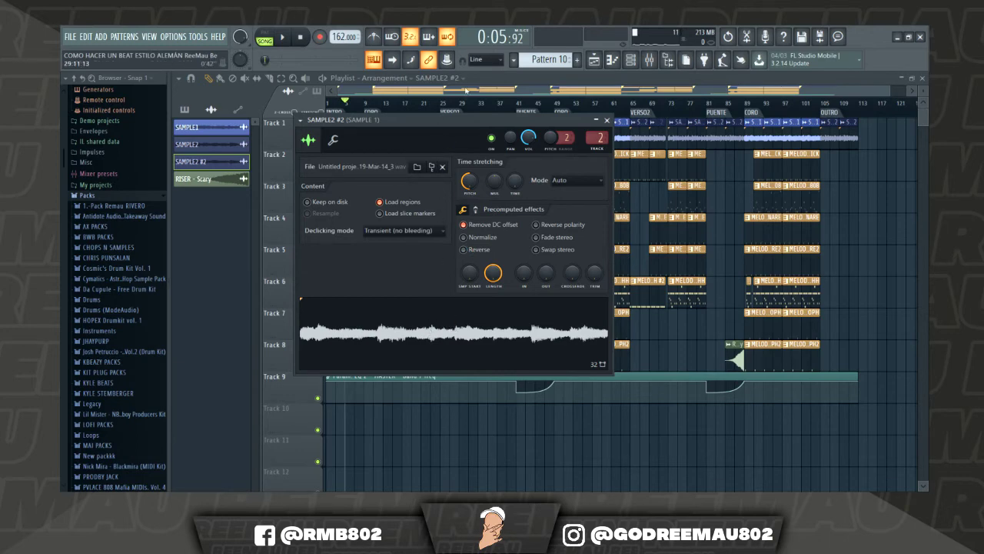
key(Escape)
Mark bars 25 to 33 of VERSO1 as the playback range, clear it, and check the SAMPLE2 #2 clip's settings again.
scroll(463, 103, up, 5)
drag(358, 105, 560, 106)
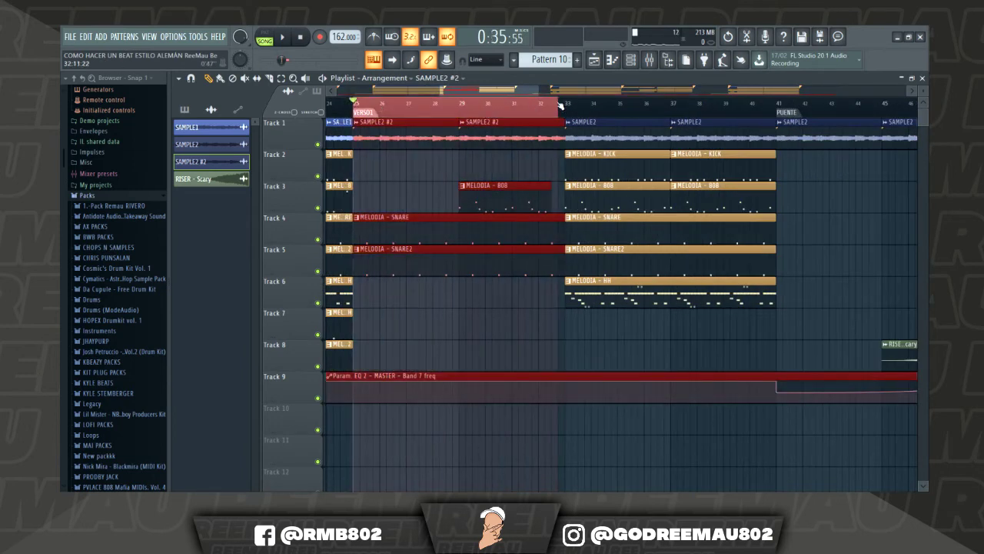
ctrl+click(559, 106)
double_click(432, 131)
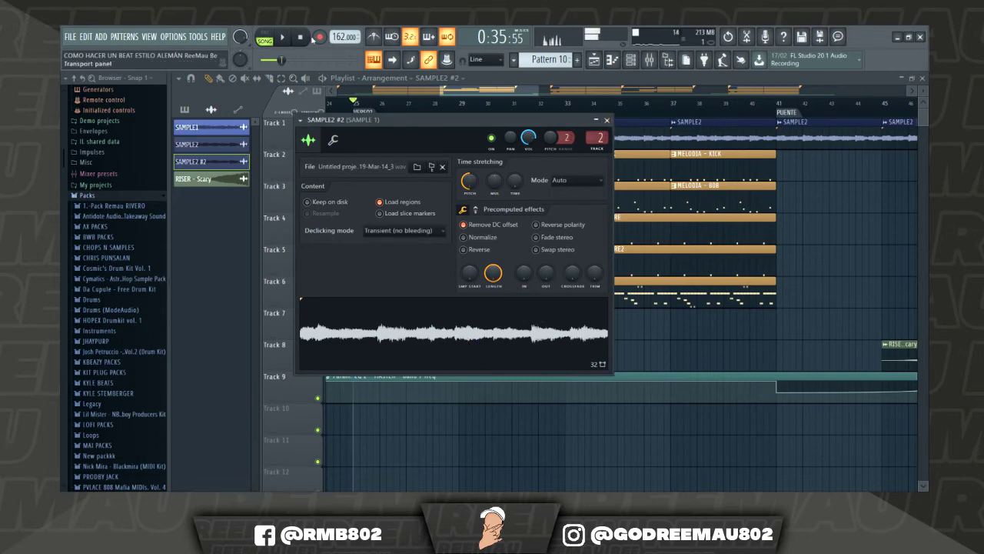
click(302, 38)
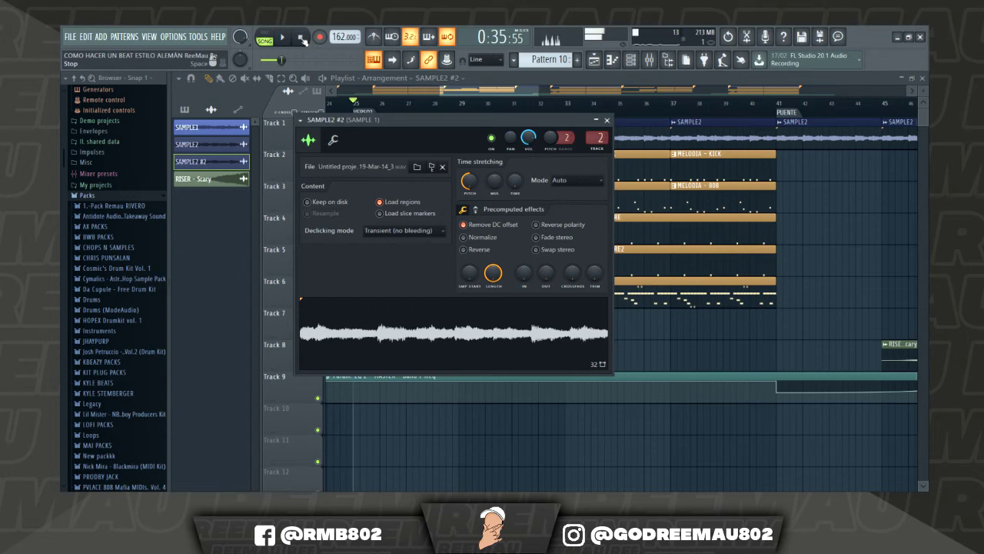
click(607, 120)
Play the first PUENTE section from bar 41 with the range limited to it, then stop and clear the range.
scroll(438, 112, down, 6)
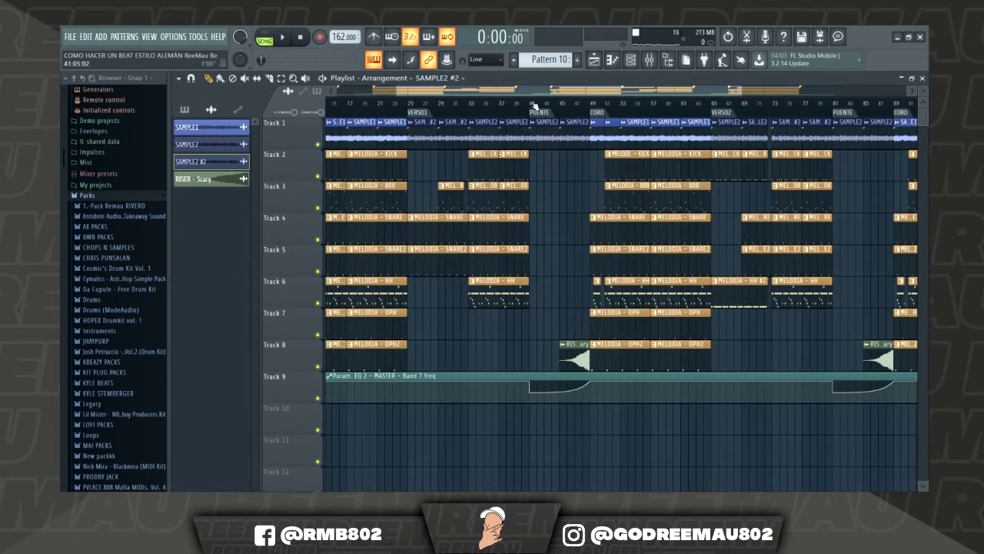
scroll(534, 104, down, 1)
drag(539, 91, 560, 91)
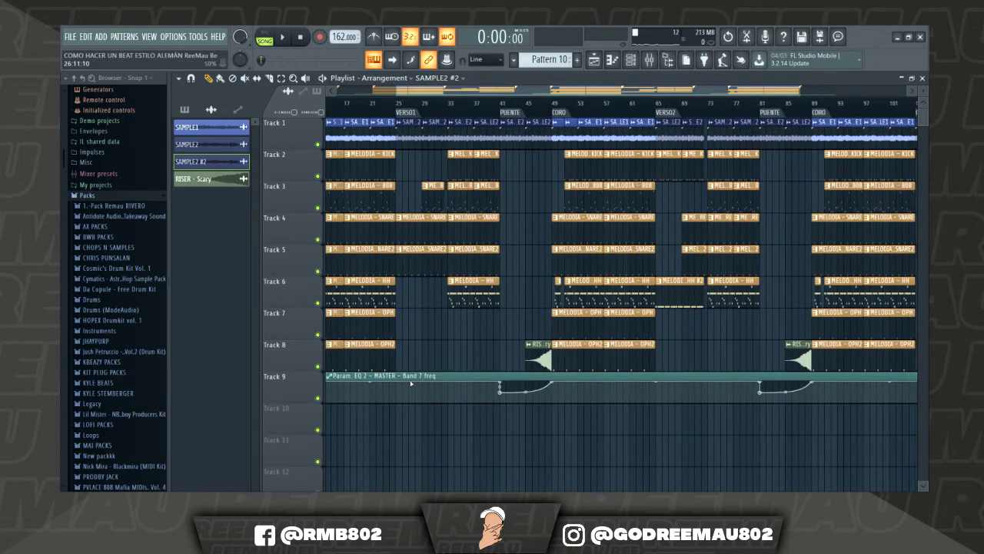
key(ctrl+s)
drag(440, 91, 521, 90)
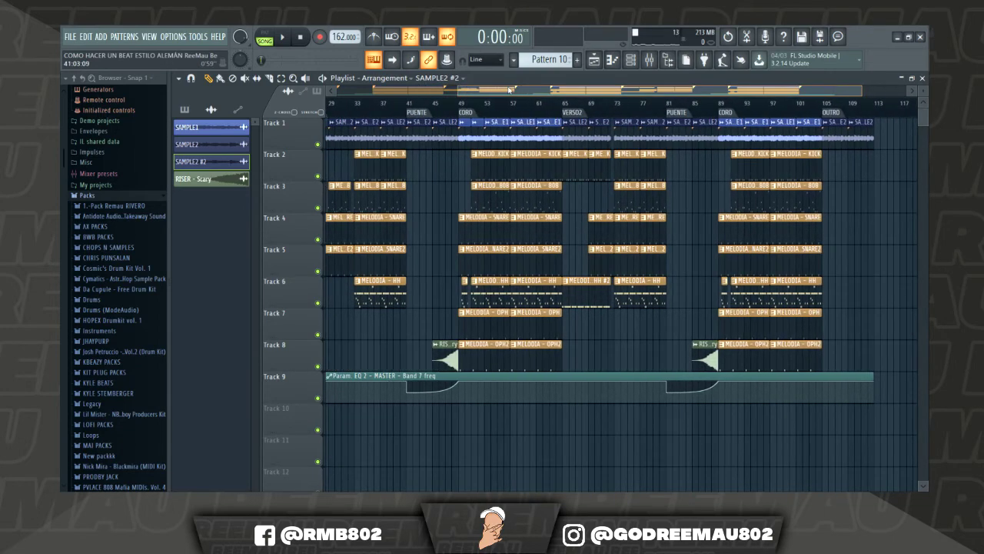
drag(509, 90, 500, 90)
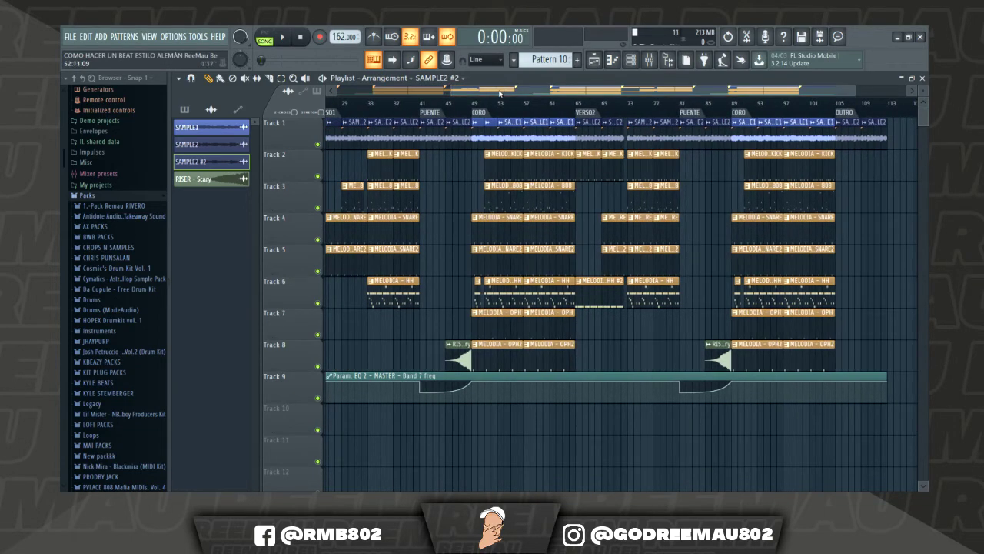
click(425, 104)
key(space)
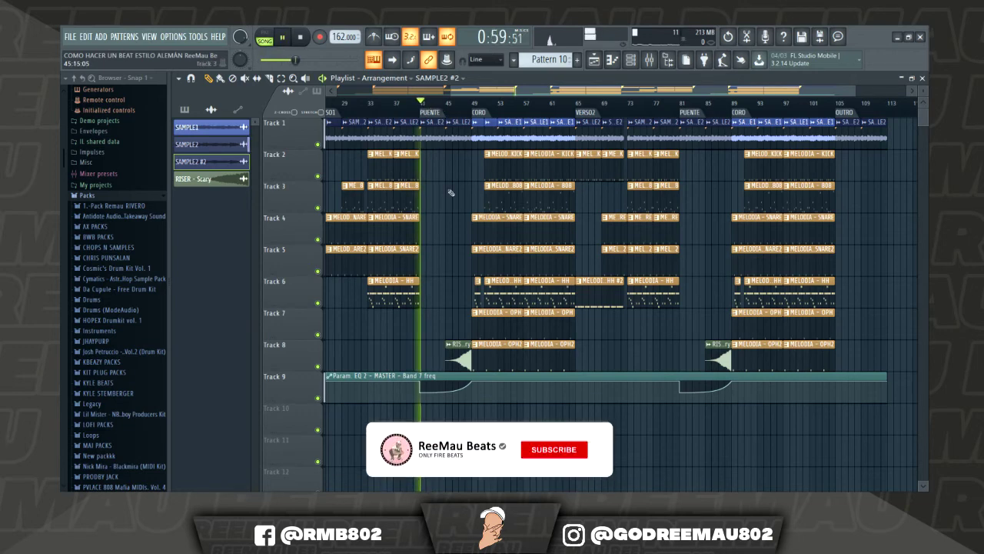
double_click(426, 113)
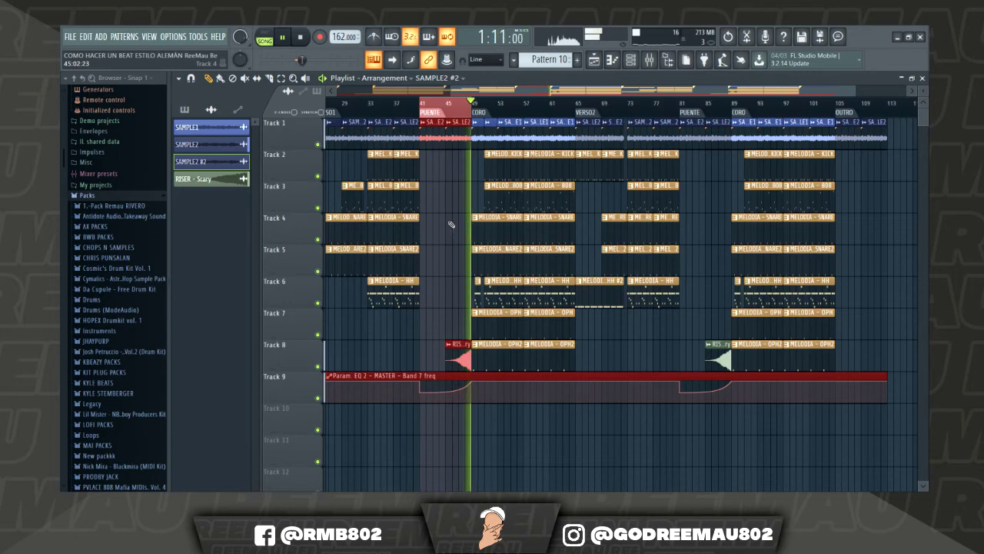
key(space)
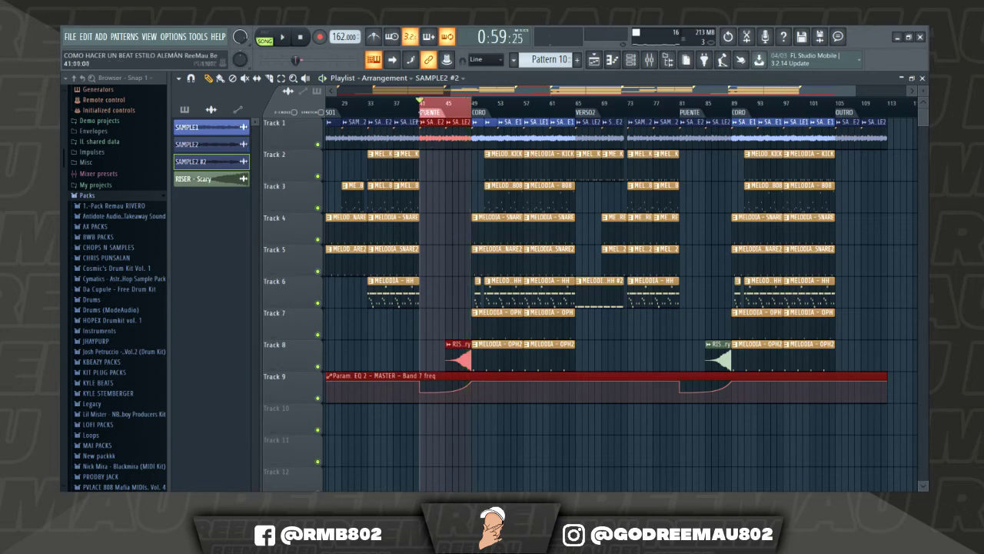
click(420, 101)
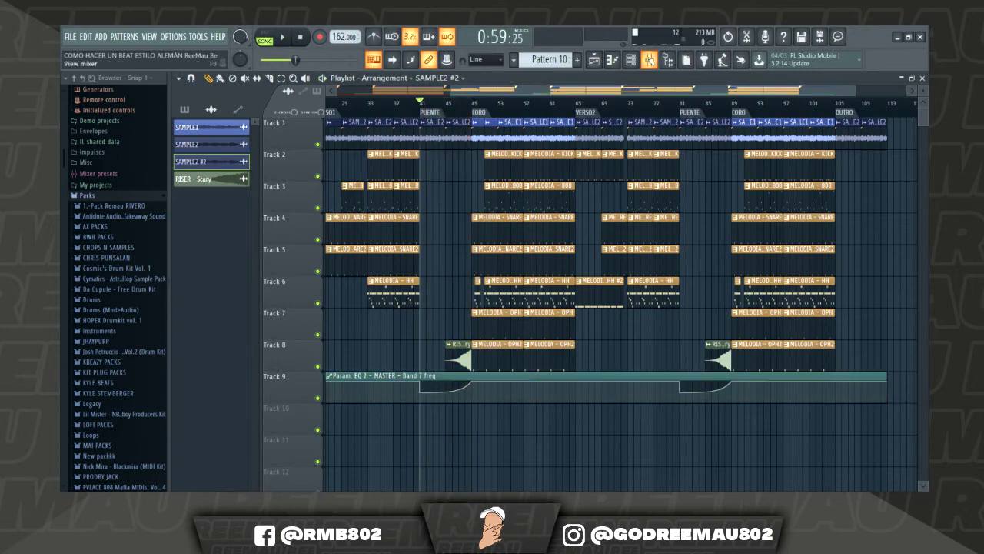
Examine the Fruity parametric EQ 2 on the Master mixer track, then return to the playlist.
click(651, 60)
click(219, 159)
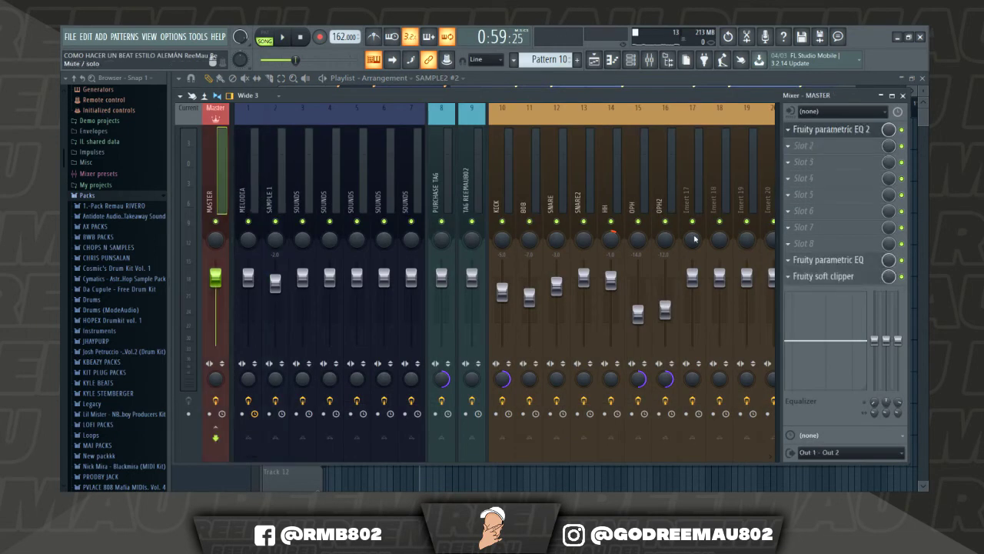
click(825, 133)
drag(512, 118, 539, 136)
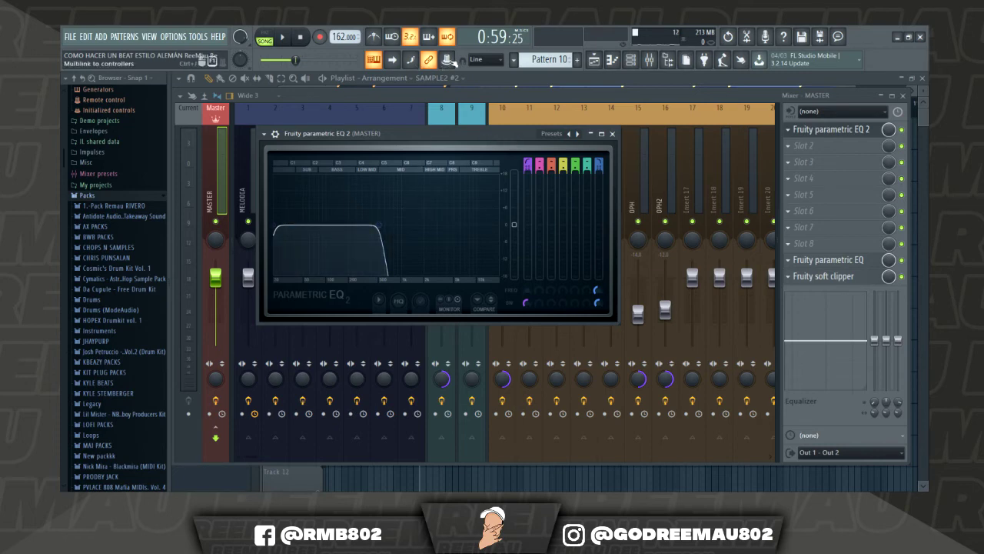
click(447, 61)
click(429, 92)
click(592, 60)
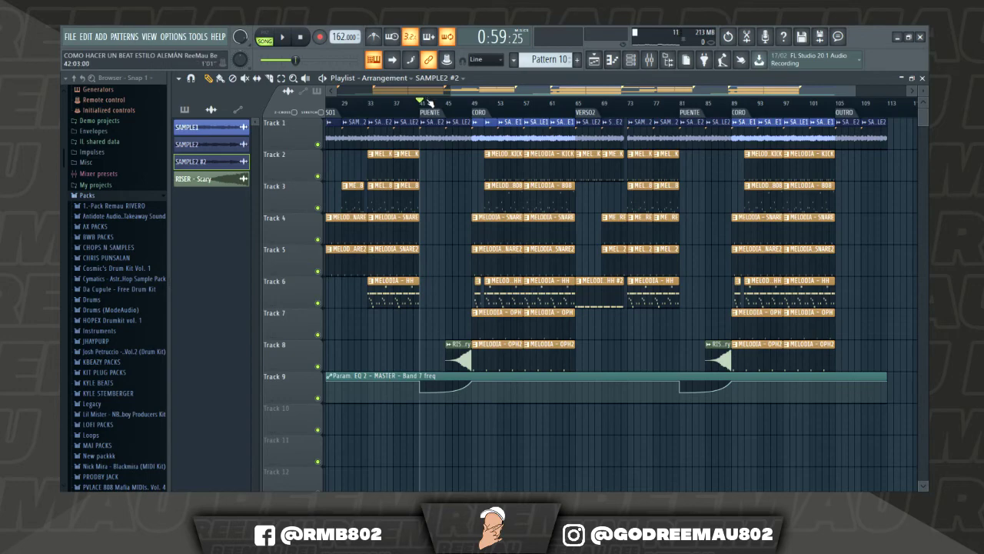
Move the playhead to bar 112 near the end of the OUTRO, then back to the start of the song.
scroll(428, 100, down, 2)
scroll(432, 108, down, 2)
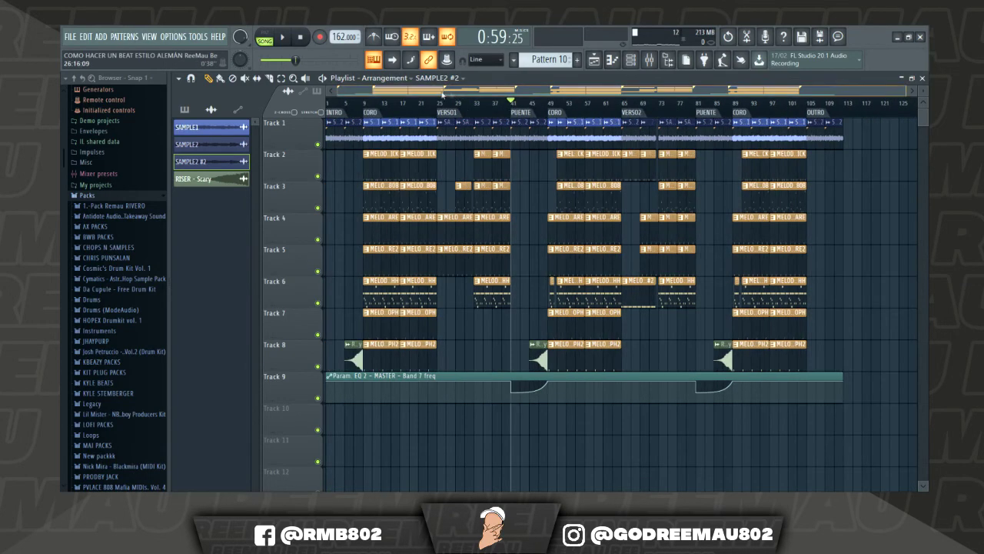
click(841, 106)
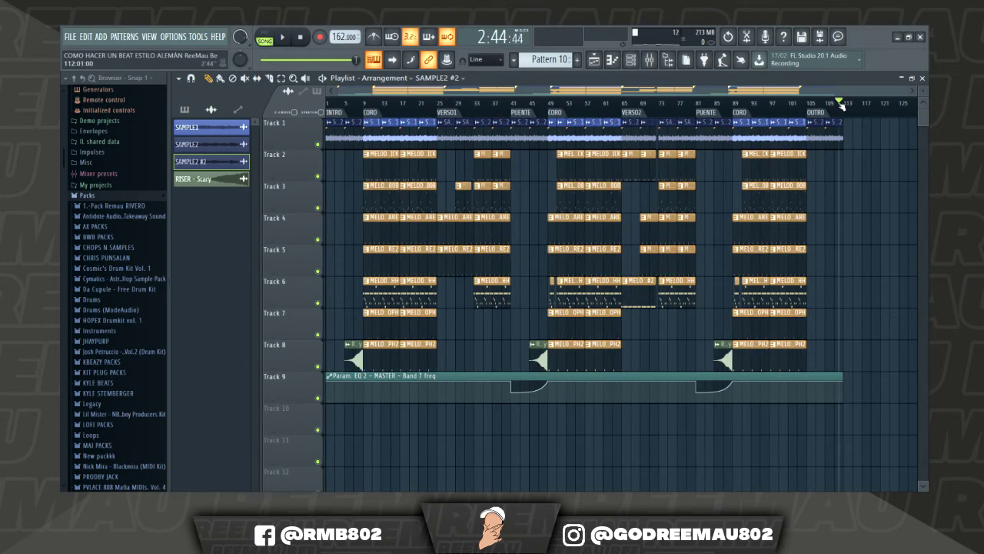
drag(842, 106, 329, 103)
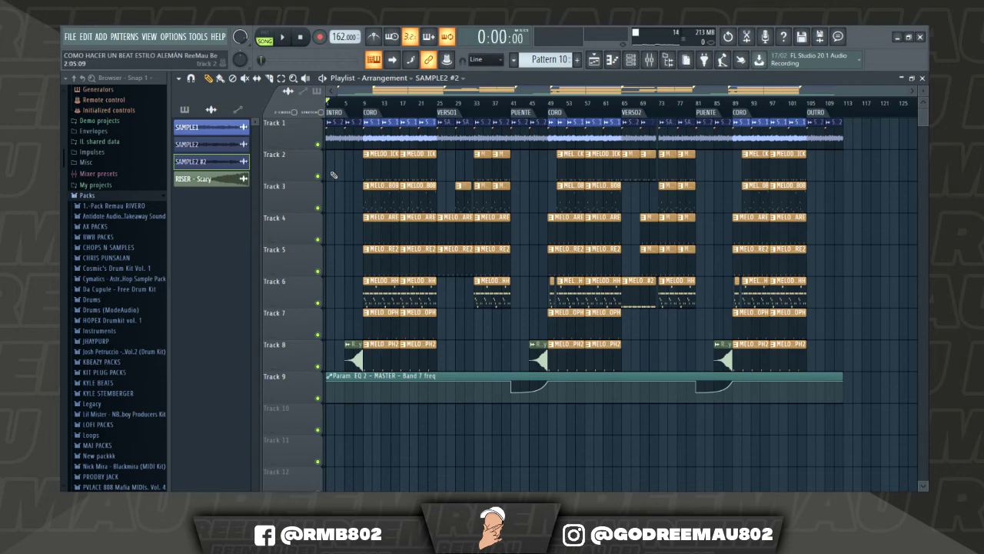